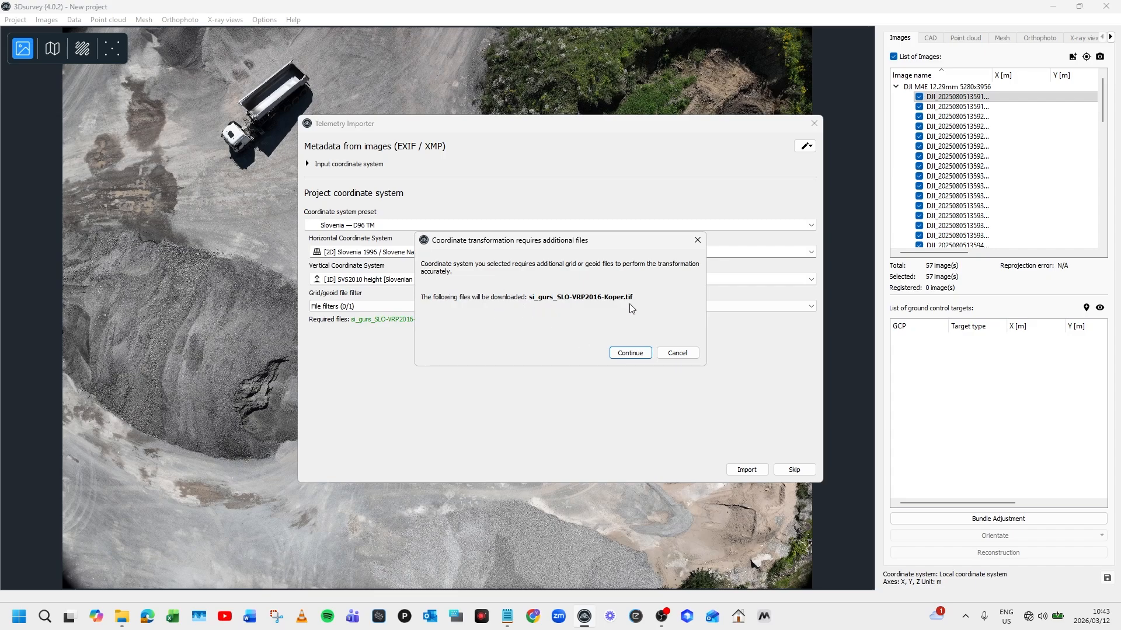
# - Download the geoid file and complete the telemetry import in Slovenia D96 TM with SVS2010 heights
pyautogui.click(631, 353)
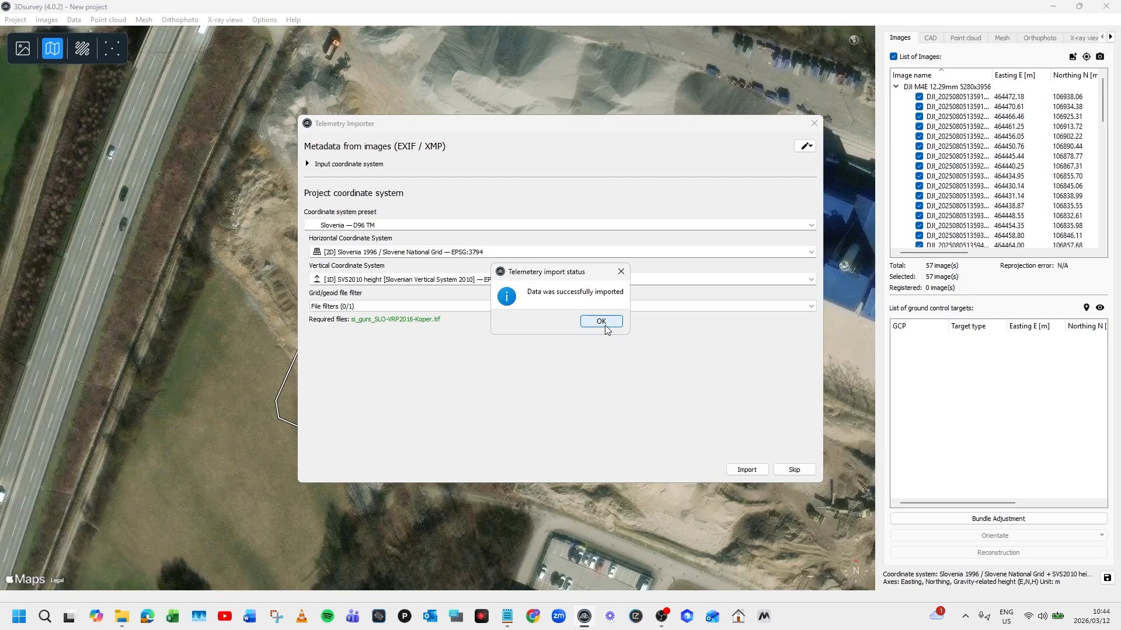
pyautogui.click(602, 321)
# - Run Global bundle adjustment with 20 000 features, Normal detection and Telemetry pair selection
pyautogui.click(767, 473)
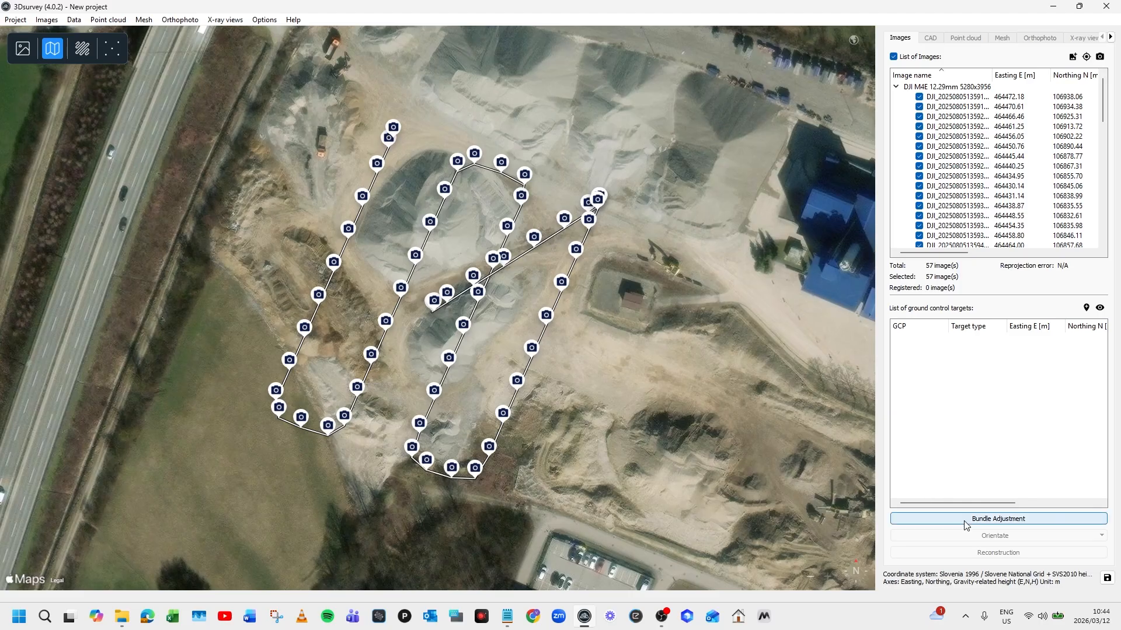
pyautogui.click(980, 521)
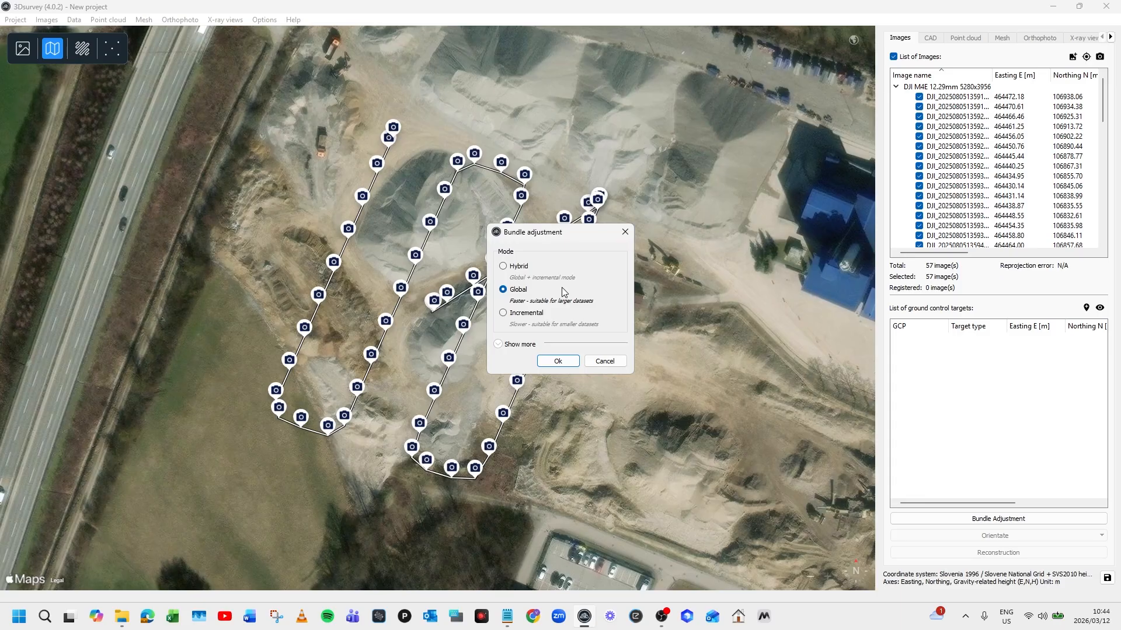
pyautogui.click(498, 345)
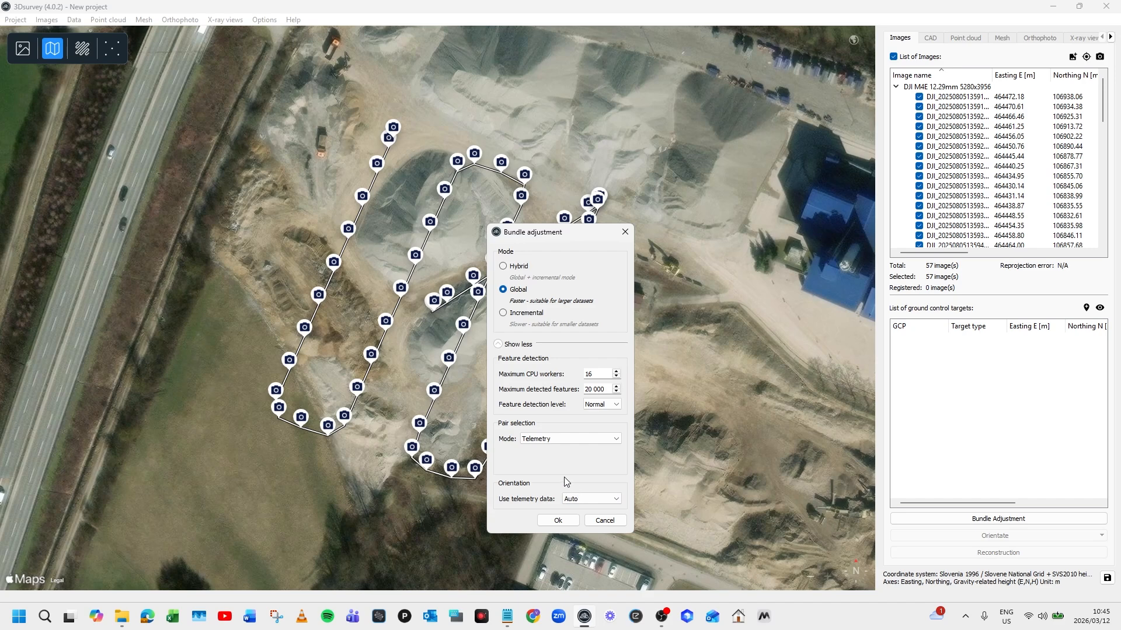
pyautogui.click(557, 521)
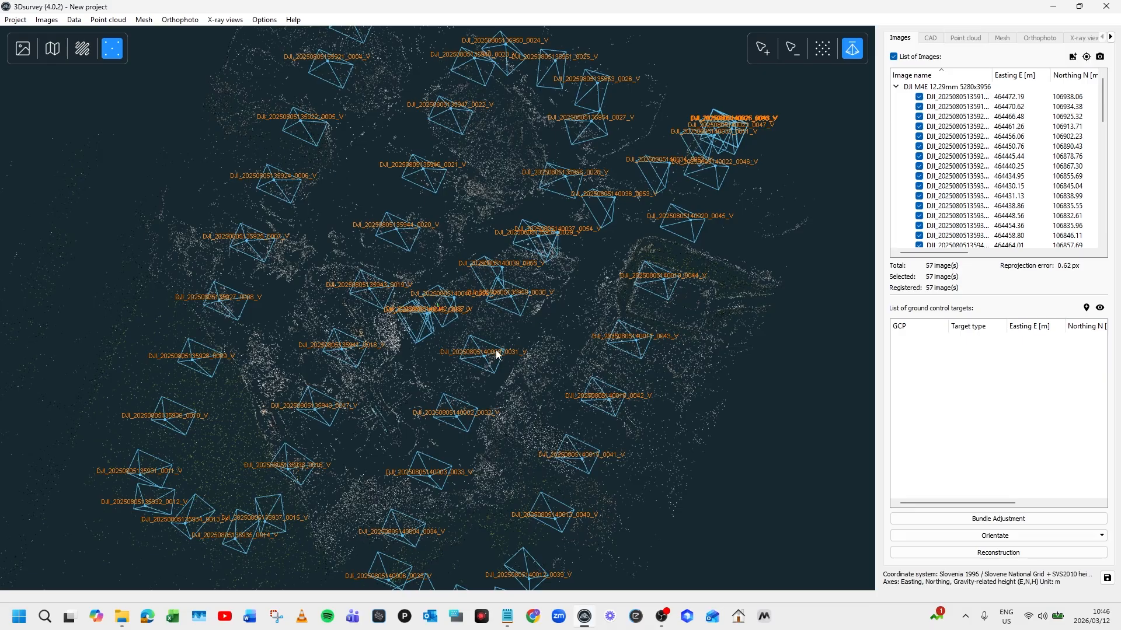
# - Orbit the sparse cloud, inspect the images' Error 3D values, then return to near top-down view
pyautogui.scroll(-2, 481, 351)
pyautogui.moveTo(459, 379); pyautogui.dragTo(470, 251)
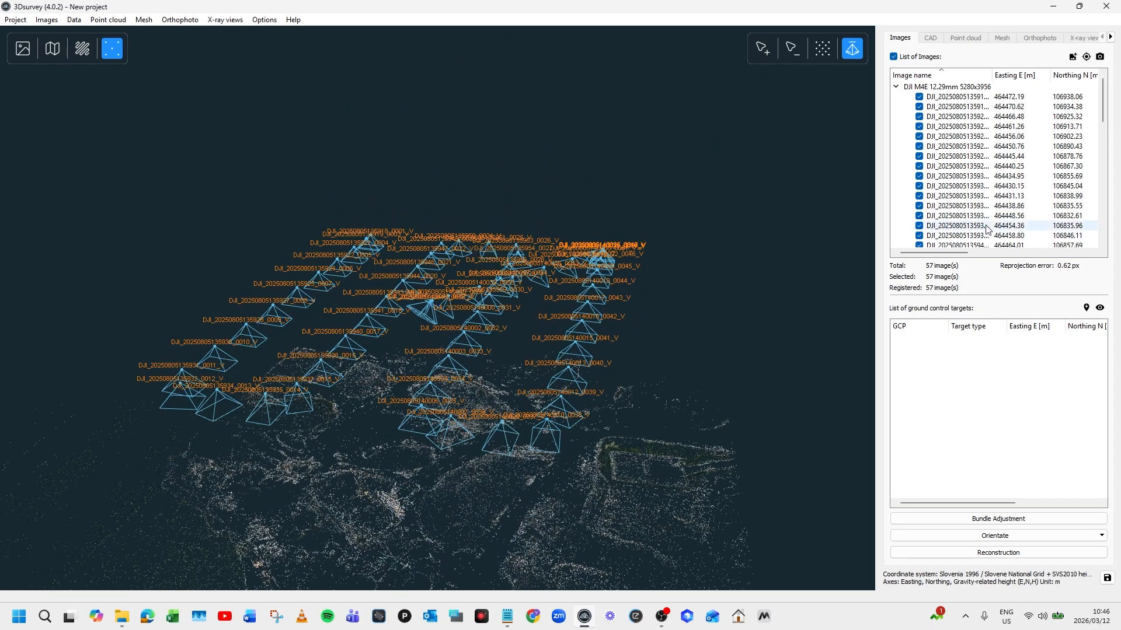
pyautogui.moveTo(952, 254); pyautogui.dragTo(1004, 255)
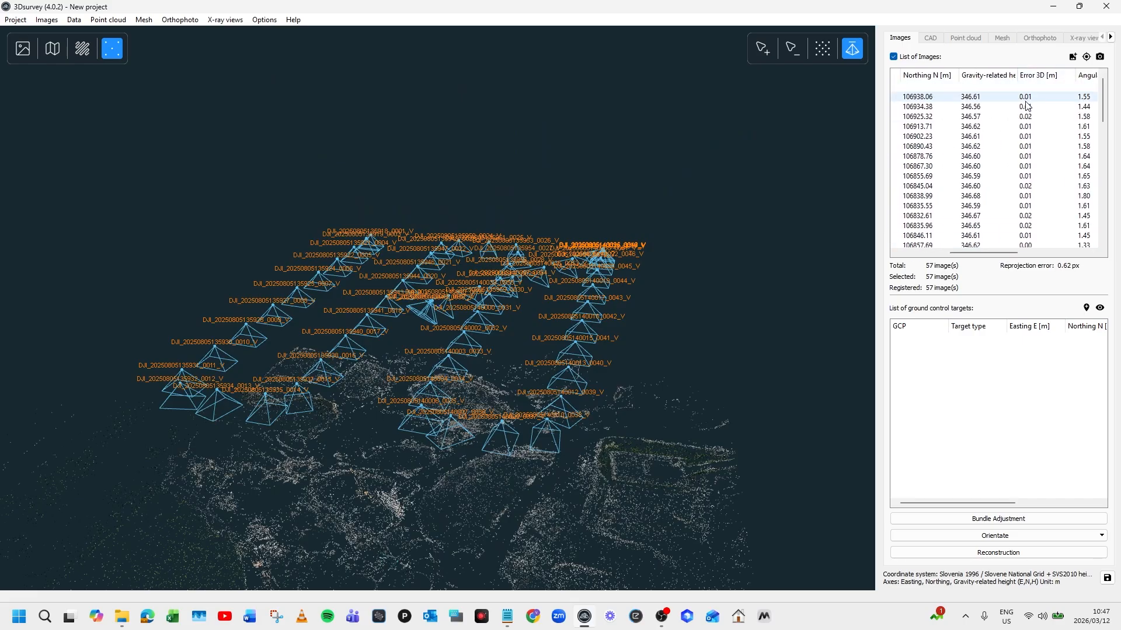
pyautogui.moveTo(1025, 158)
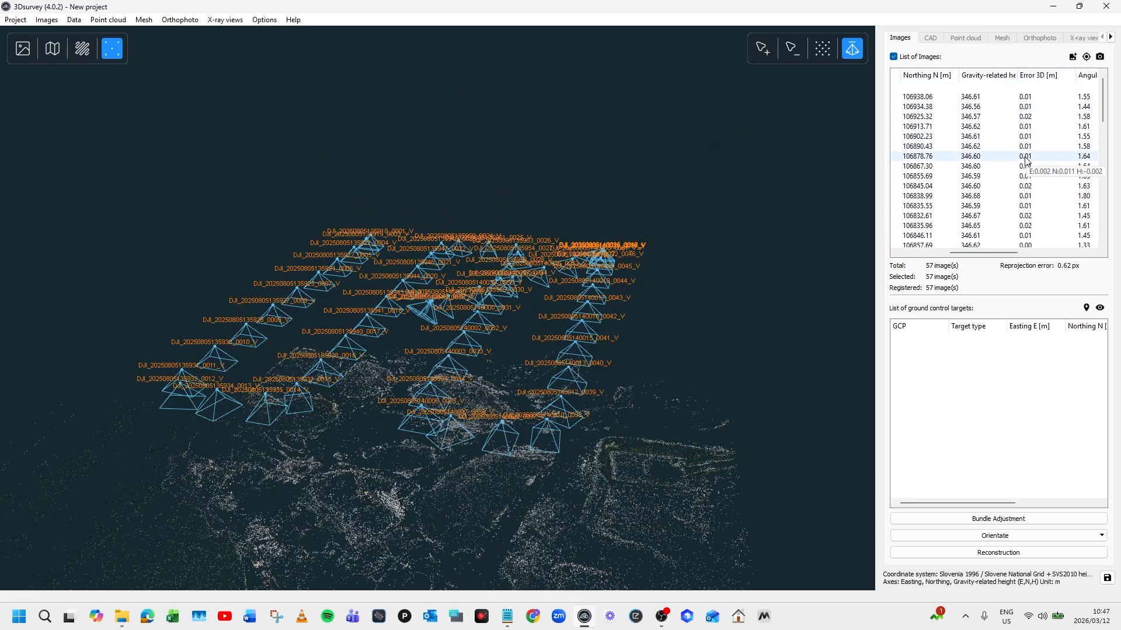
pyautogui.moveTo(1020, 230)
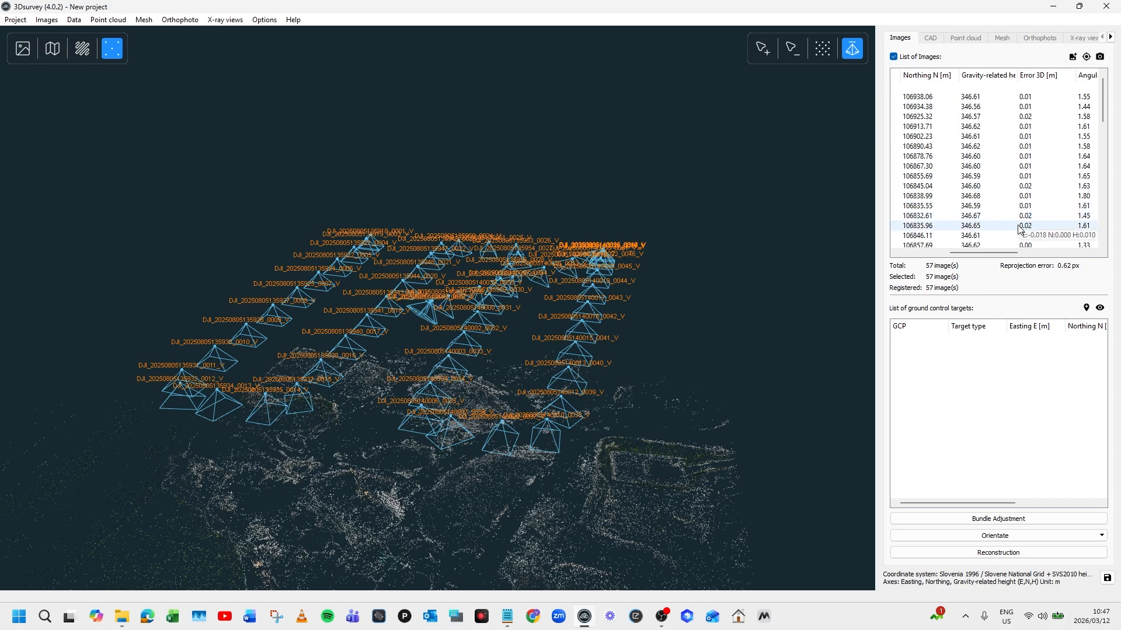
pyautogui.scroll(-2, 455, 374)
pyautogui.moveTo(456, 374); pyautogui.dragTo(493, 430)
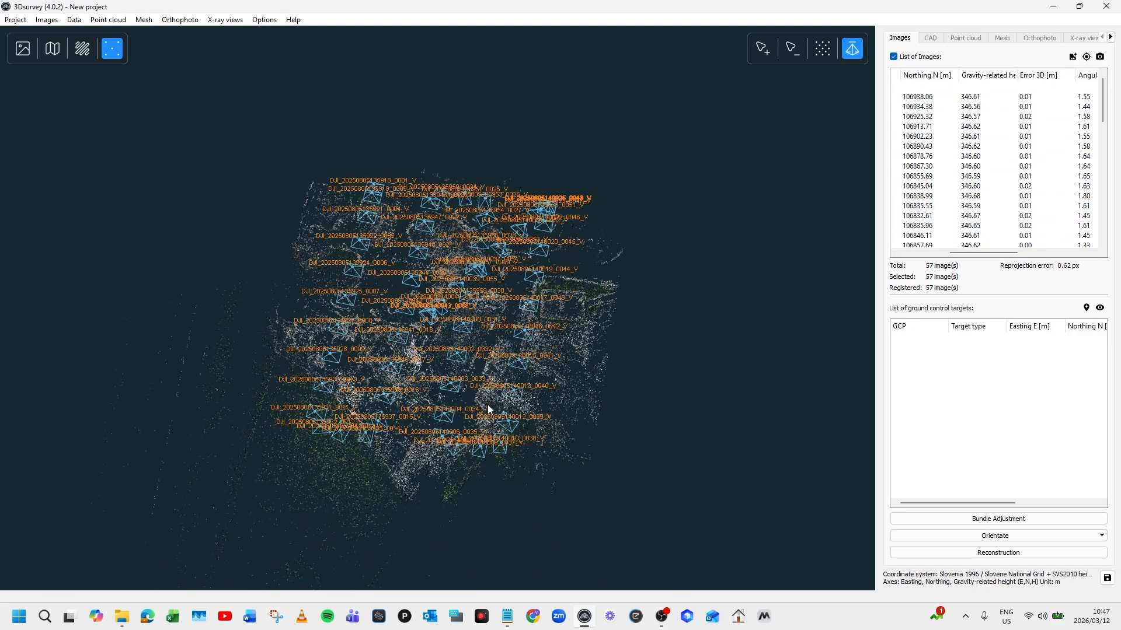
# - Reconstruct a Medium-level dense point cloud only, leaving 3D Mesh off
pyautogui.click(994, 556)
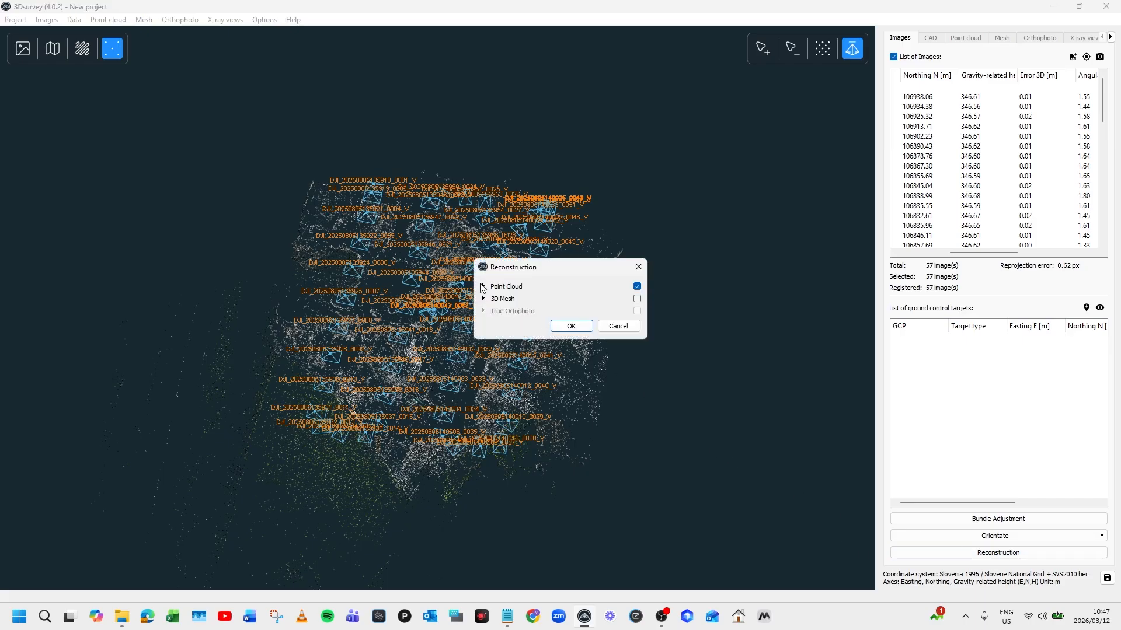
pyautogui.click(483, 287)
pyautogui.click(595, 306)
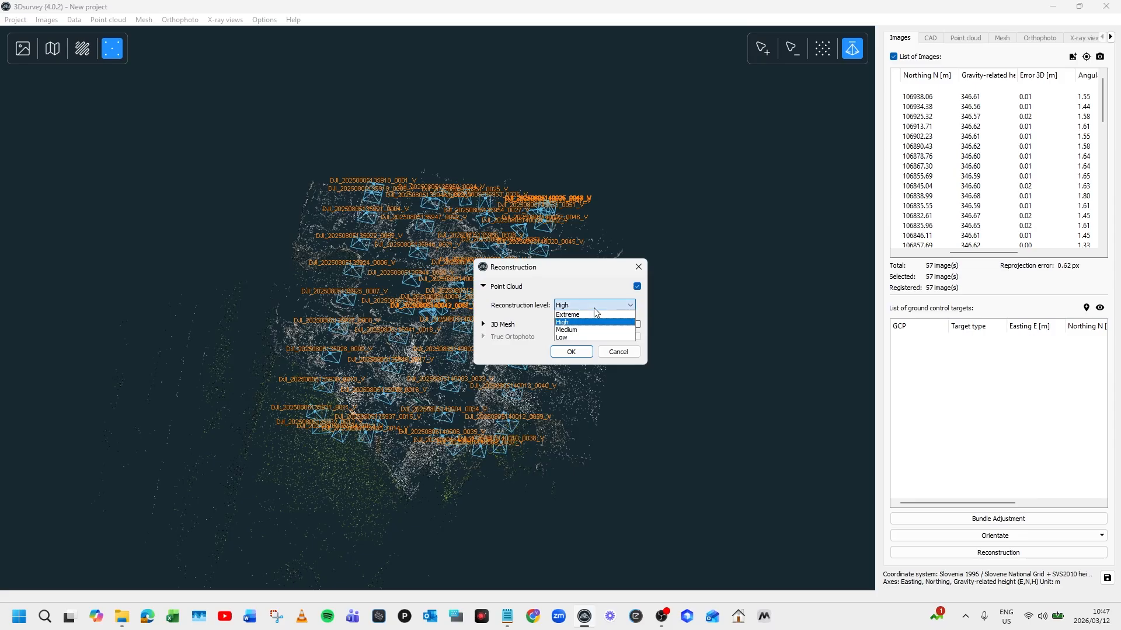
pyautogui.click(584, 332)
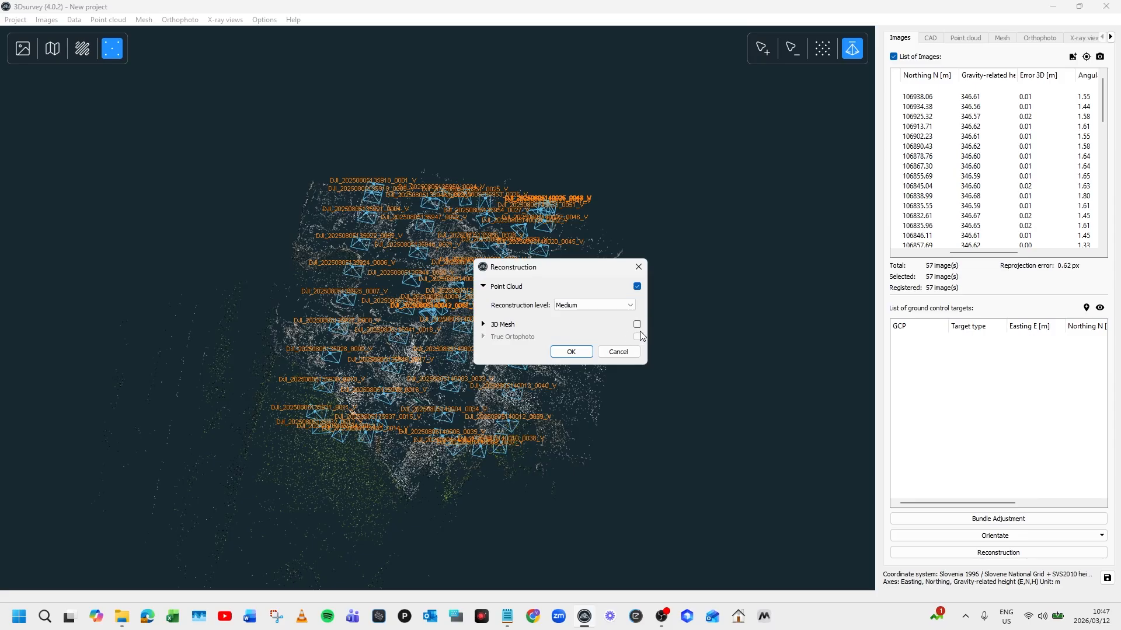
pyautogui.click(571, 352)
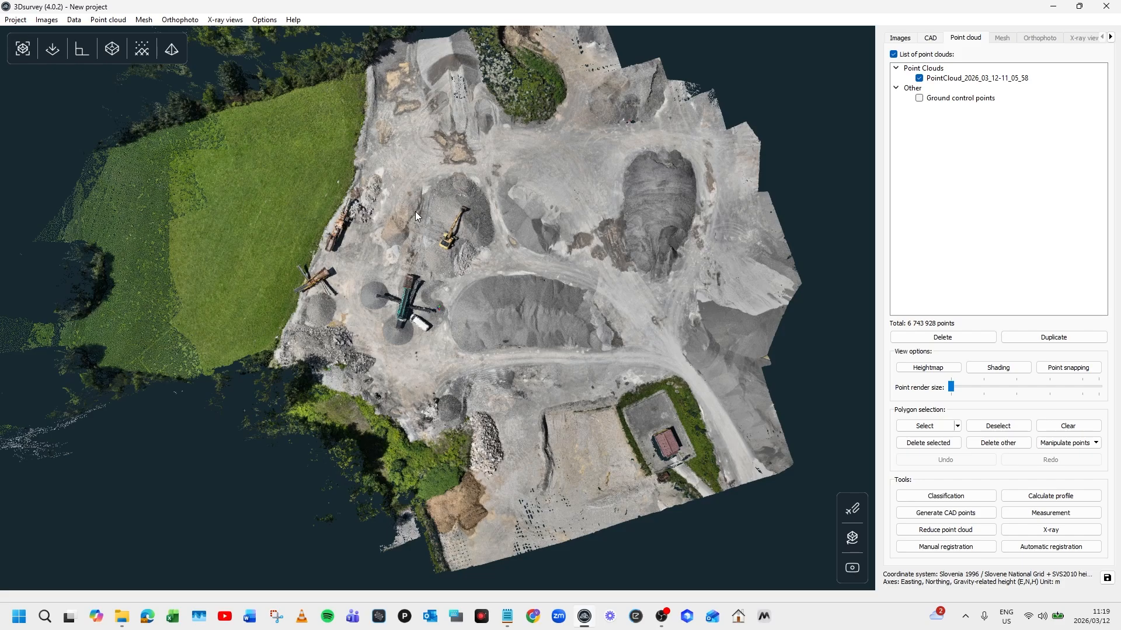
# - Start ground classification with a 0,40m regular grid mesh cell size
pyautogui.click(945, 497)
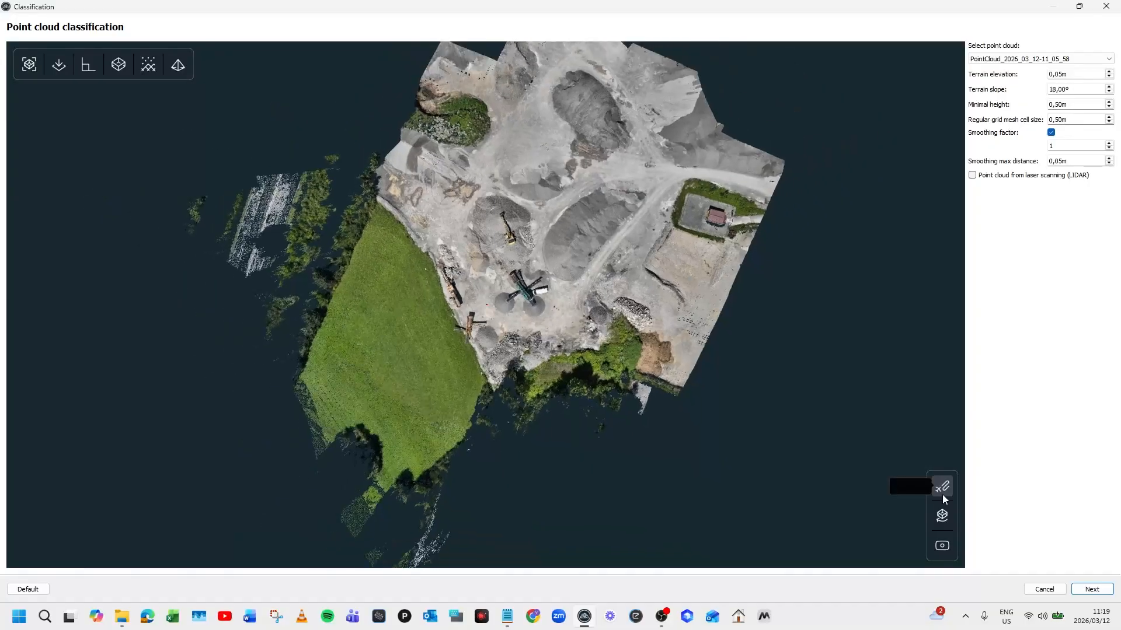
pyautogui.click(1108, 122)
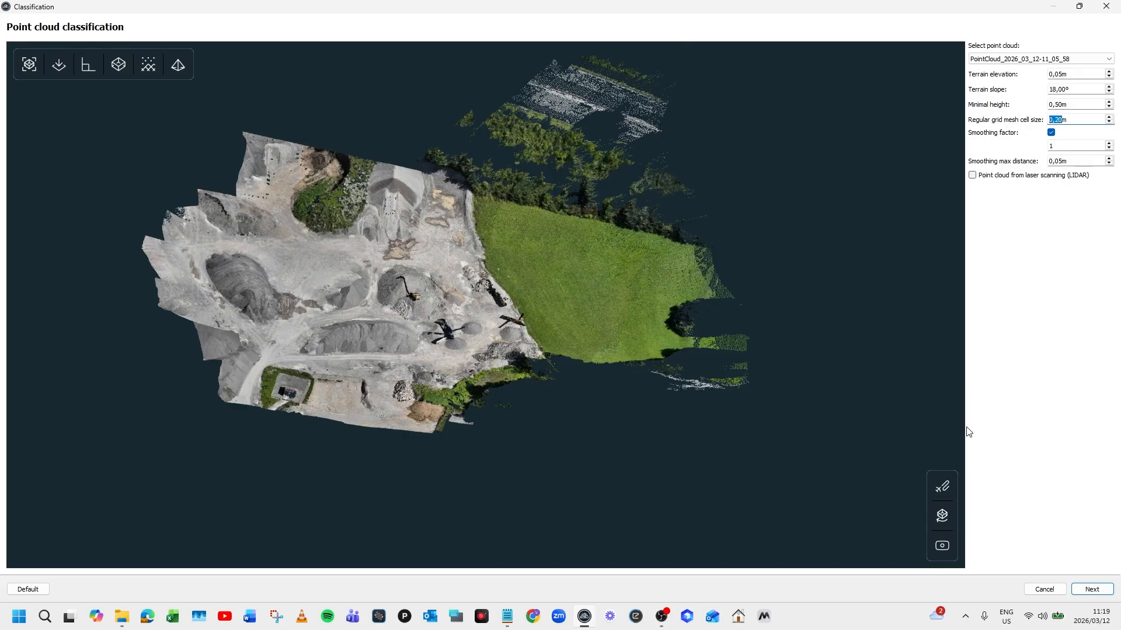
pyautogui.click(1090, 589)
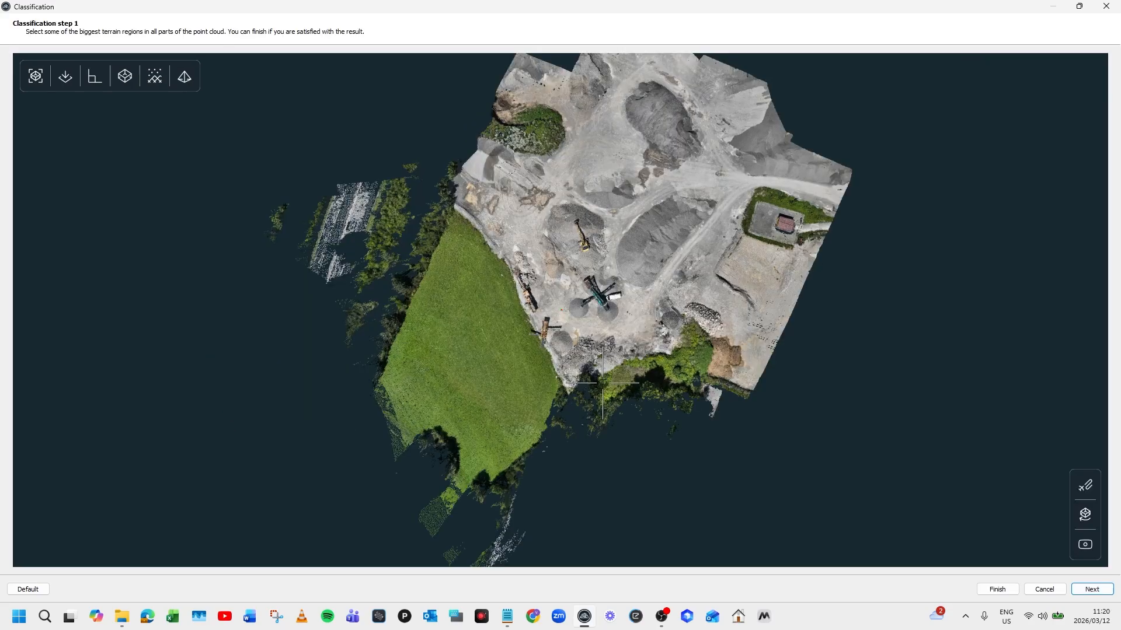
# - Mark the large quarry floor region as terrain and review classification step 2
pyautogui.scroll(5, 610, 258)
pyautogui.moveTo(610, 258); pyautogui.dragTo(586, 380)
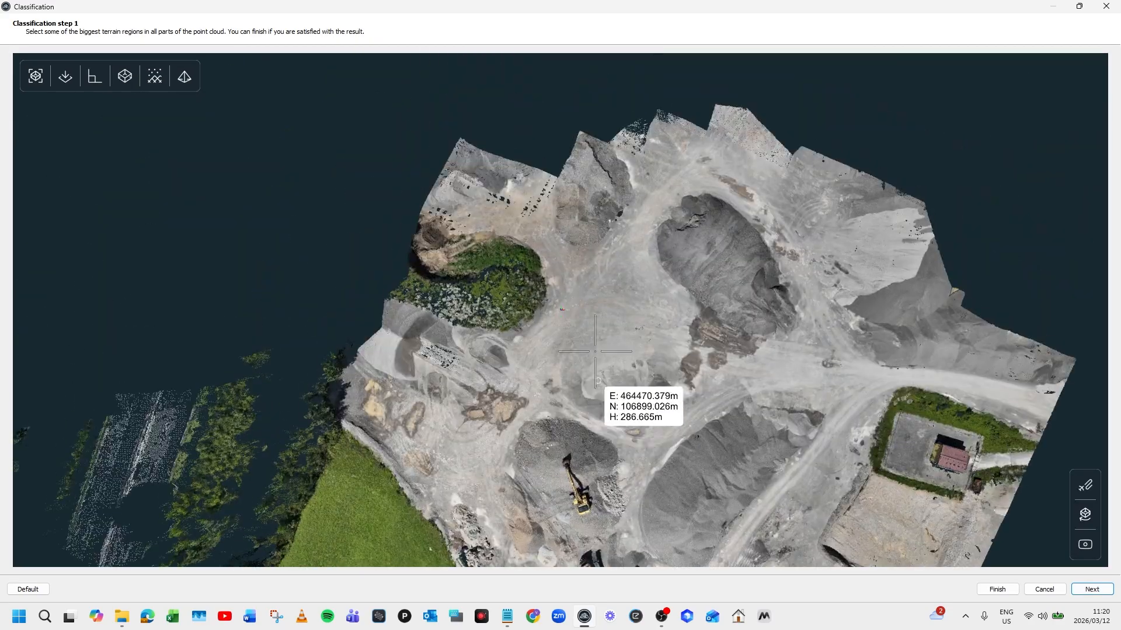
pyautogui.click(598, 310)
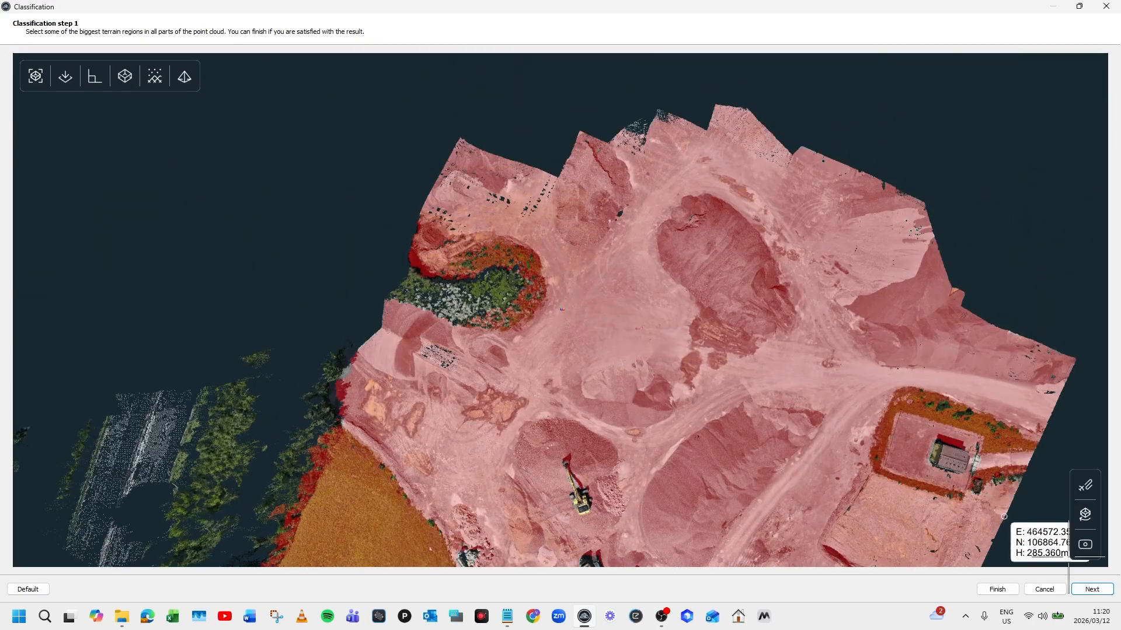
pyautogui.click(1091, 589)
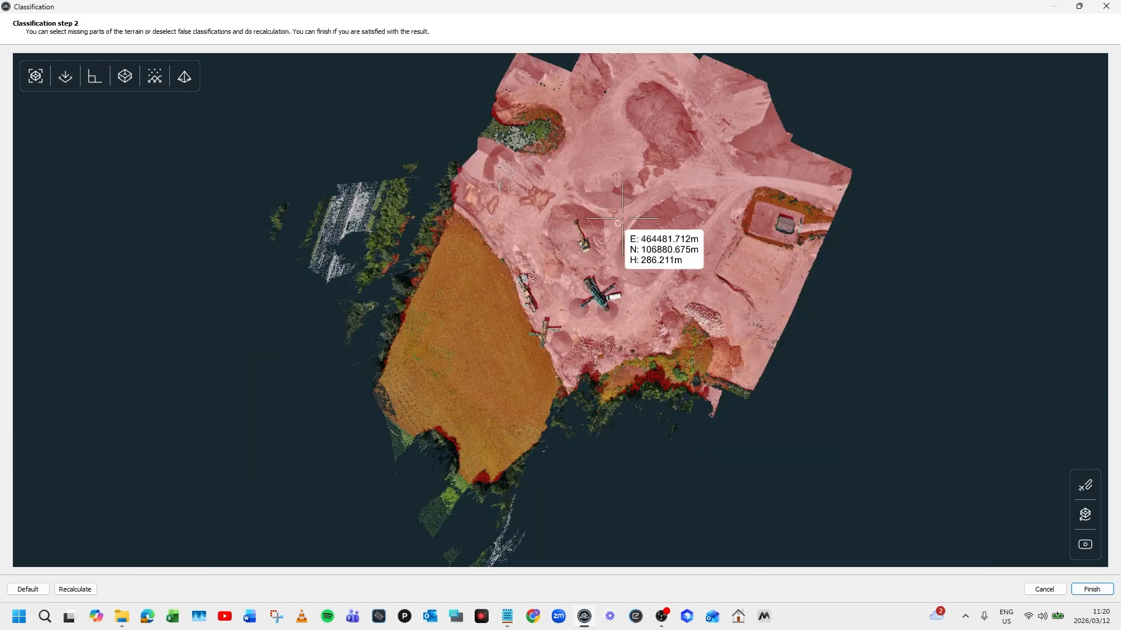
pyautogui.scroll(4, 630, 231)
pyautogui.moveTo(671, 202); pyautogui.dragTo(501, 390)
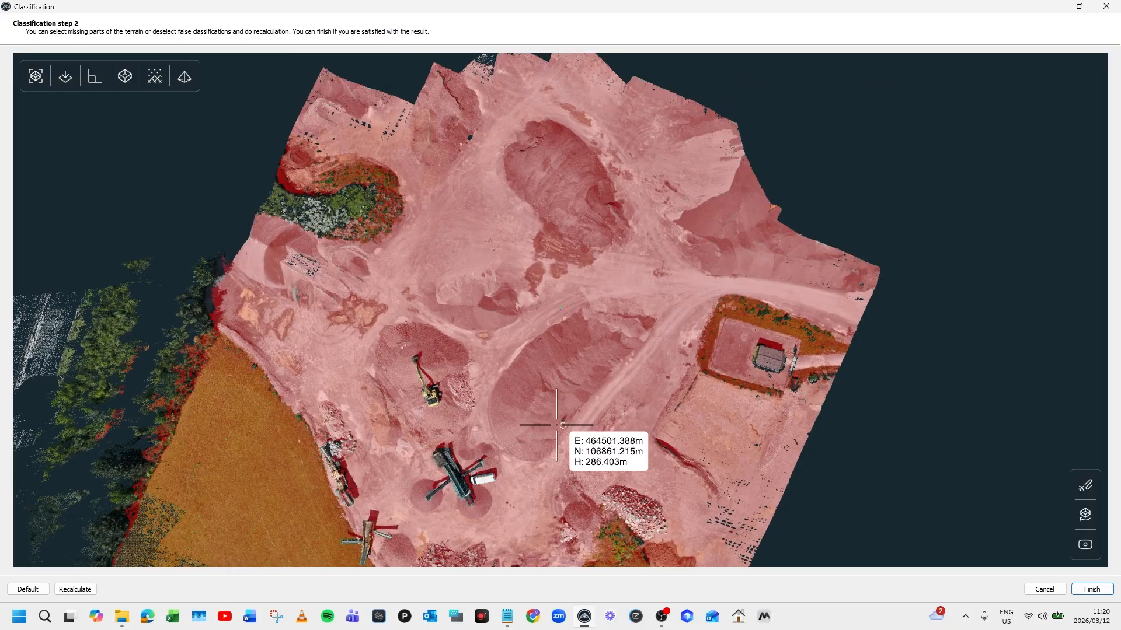
pyautogui.moveTo(519, 416); pyautogui.dragTo(582, 282)
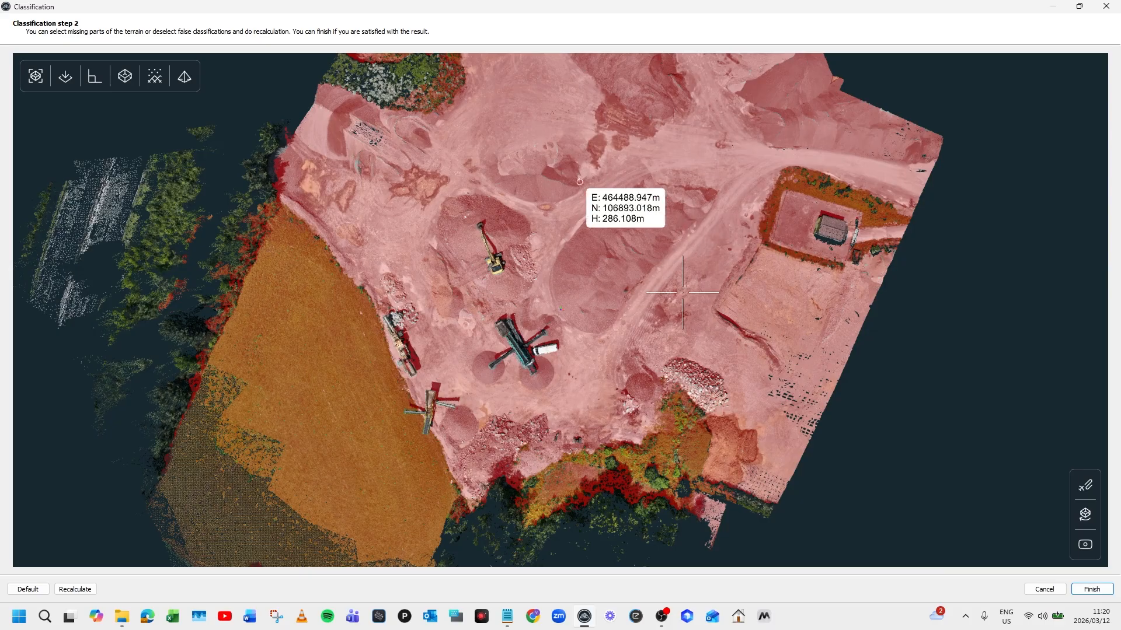
# - Finish classification, hide Unassigned and Never classified points, and clear the red selection tint
pyautogui.click(1092, 590)
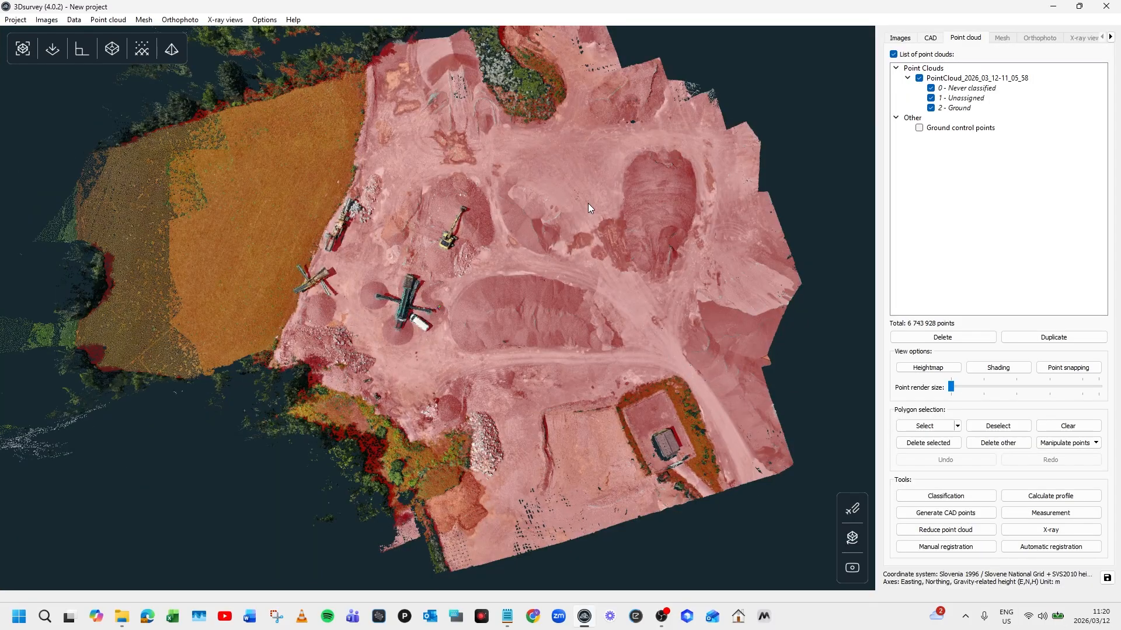
pyautogui.click(931, 98)
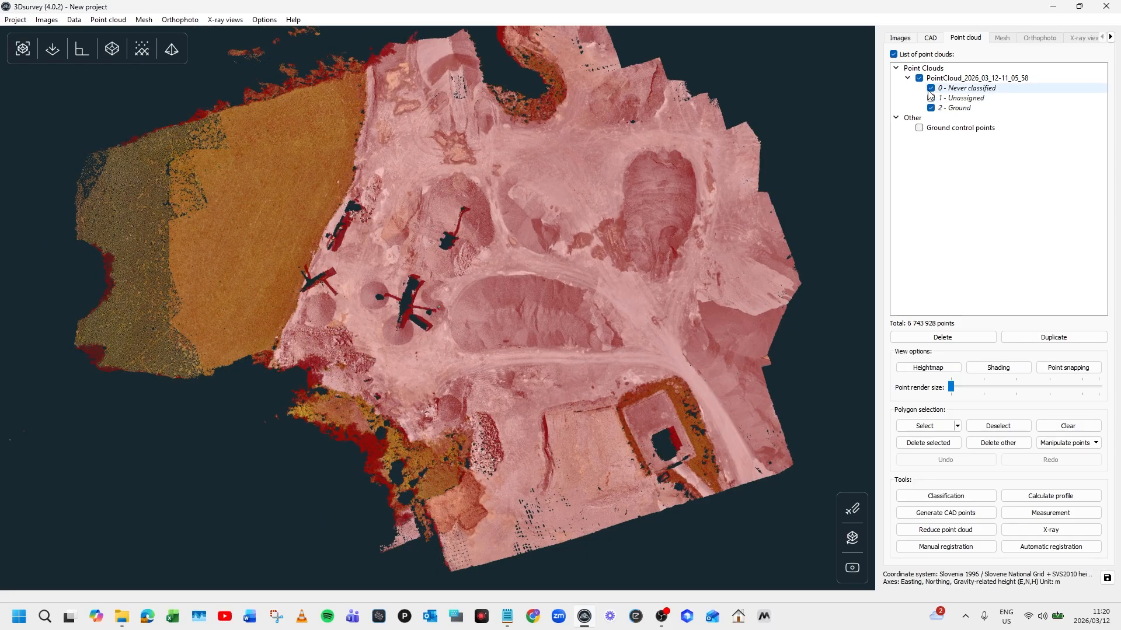
pyautogui.click(931, 88)
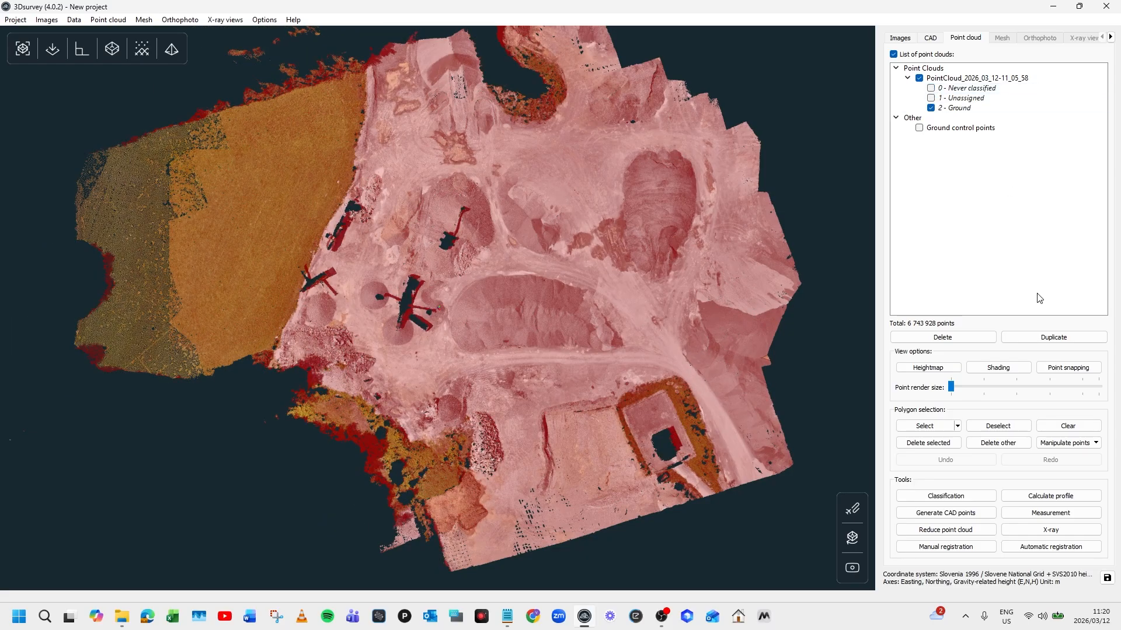
pyautogui.click(1076, 427)
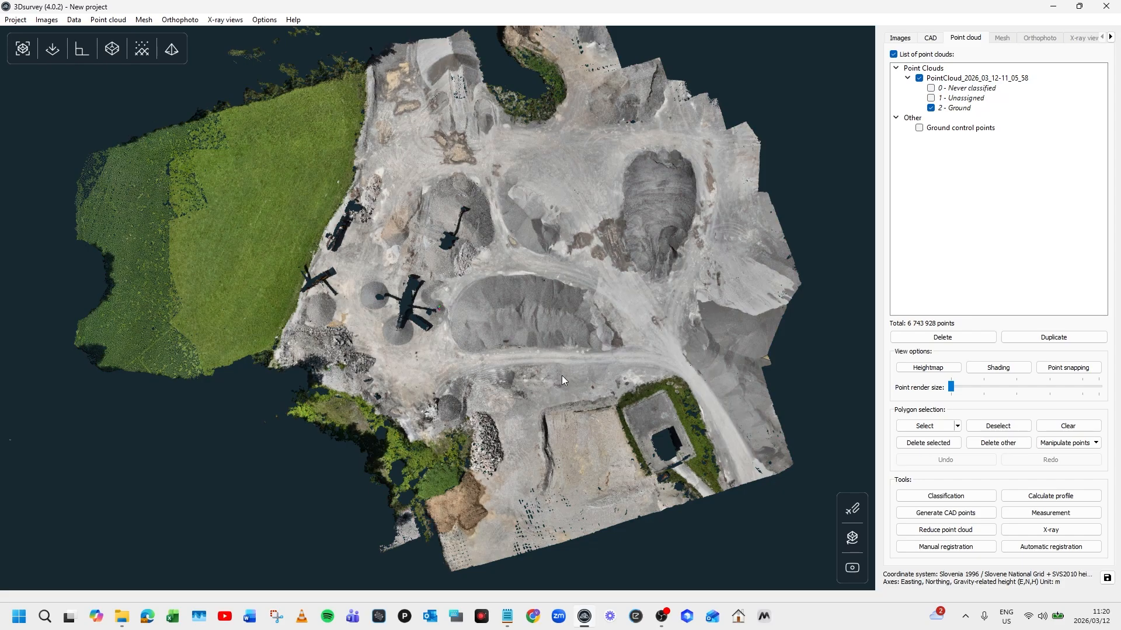
pyautogui.click(143, 21)
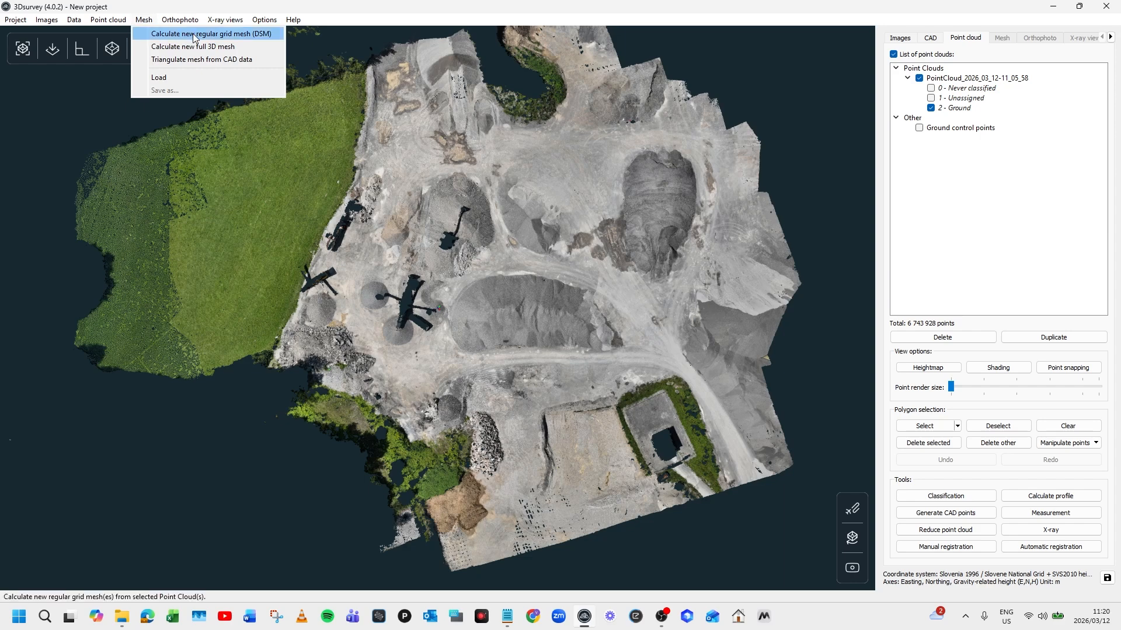
# - Calculate a ground-only regular grid DSM mesh with 0,30m cell size, giving 637 035 triangles
pyautogui.click(221, 37)
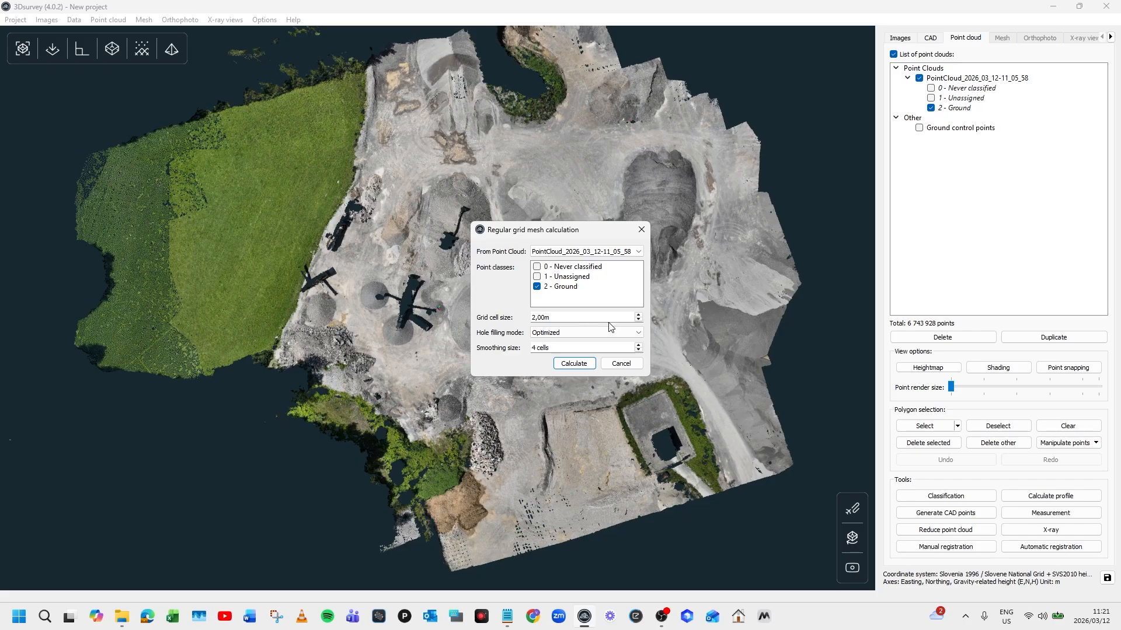
pyautogui.click(638, 321)
pyautogui.click(639, 320)
pyautogui.click(574, 363)
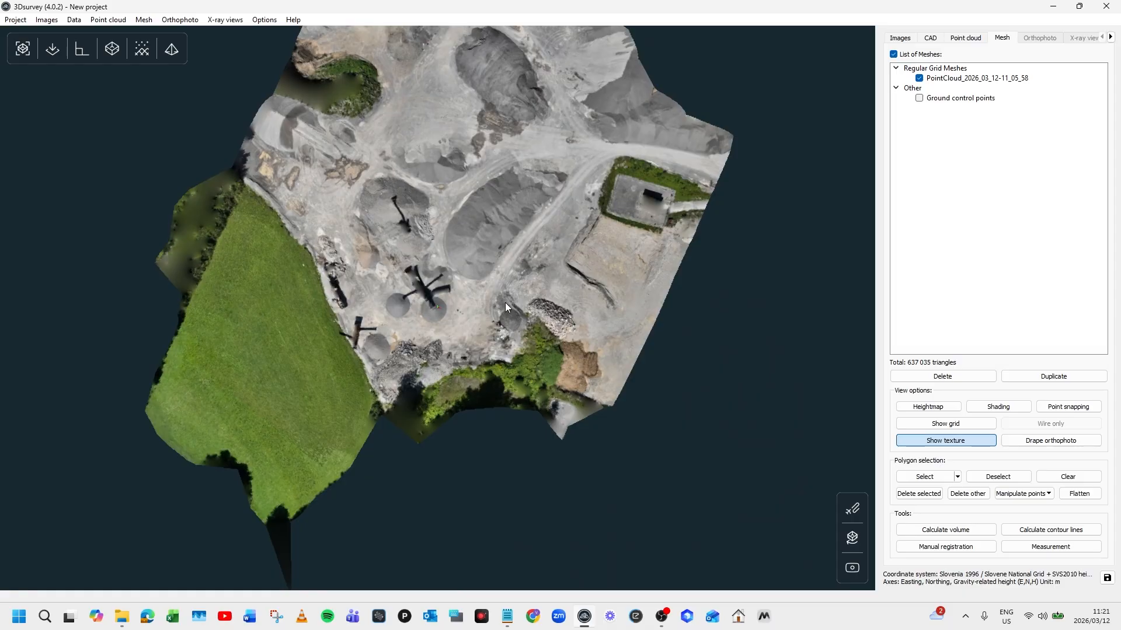
pyautogui.scroll(8, 511, 268)
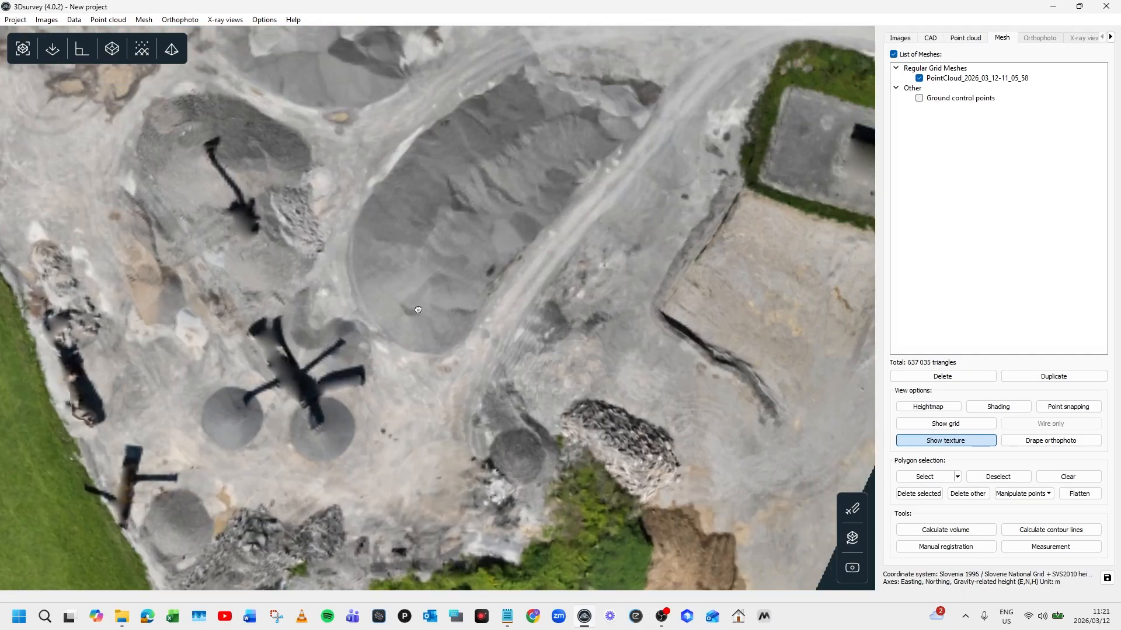
# - Trace a closed polygon selection around the base of the elongated central stockpile
pyautogui.moveTo(417, 310); pyautogui.dragTo(314, 406)
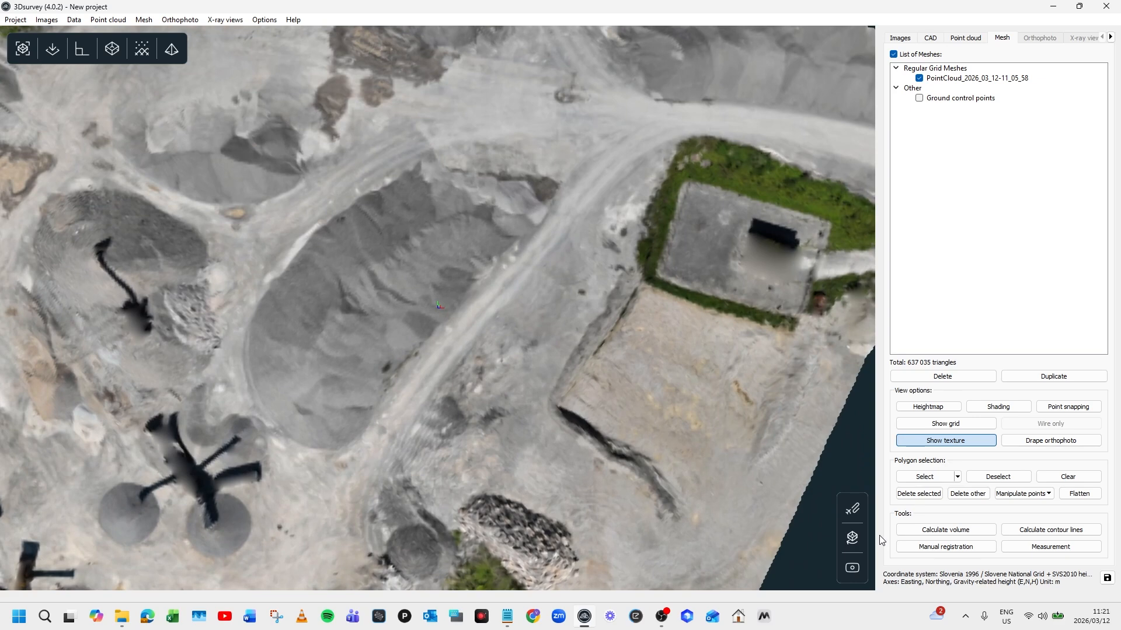
pyautogui.click(926, 477)
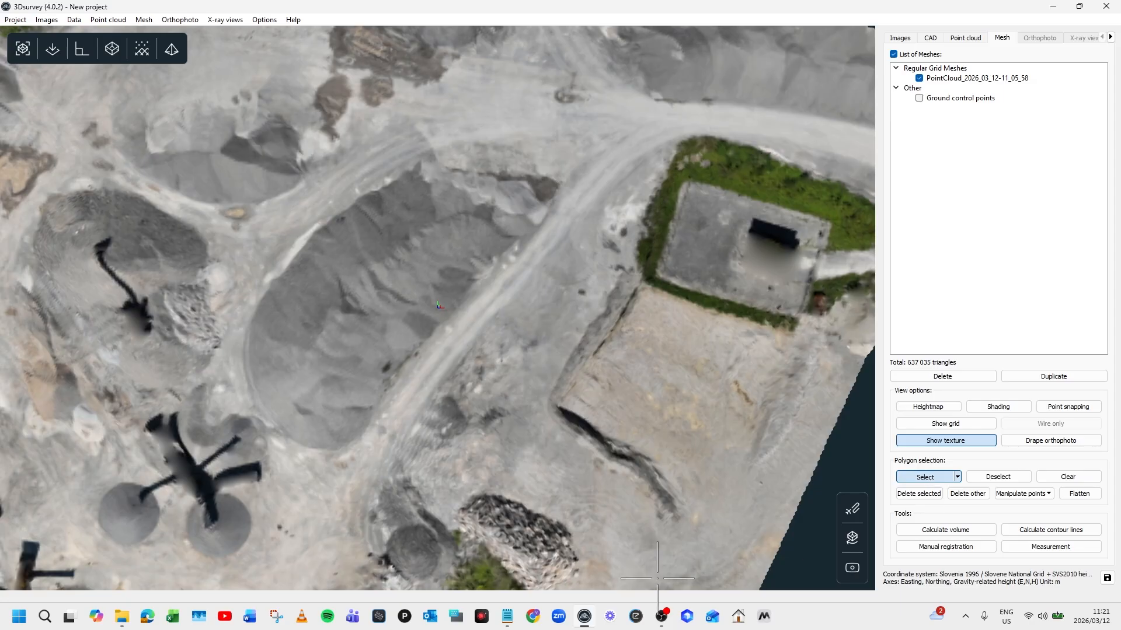
pyautogui.click(319, 452)
pyautogui.click(367, 423)
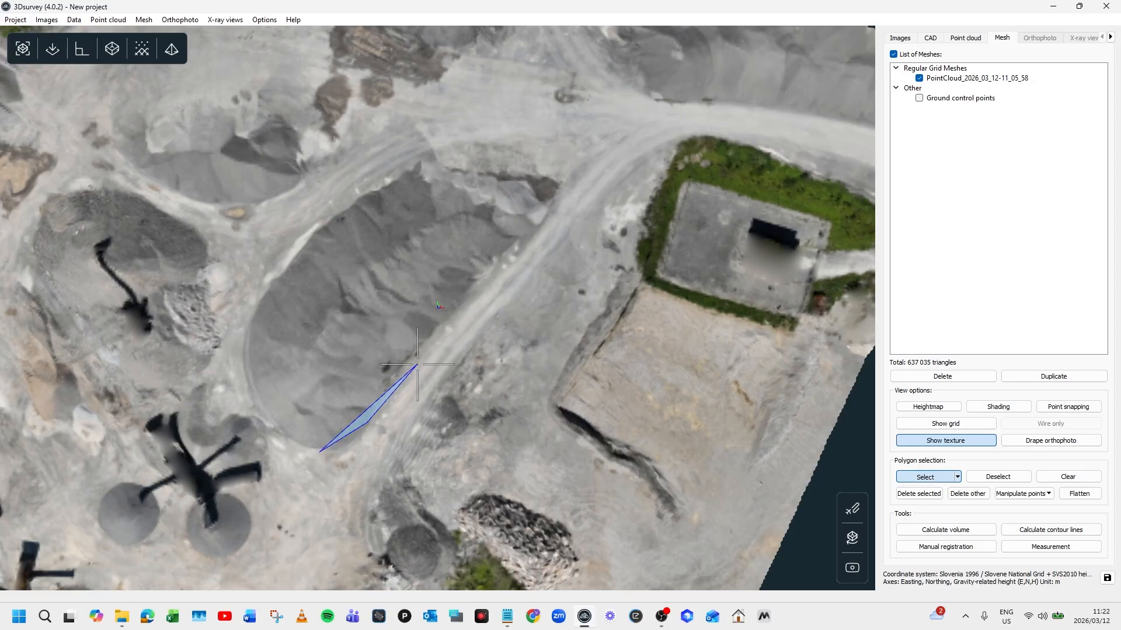
pyautogui.click(490, 287)
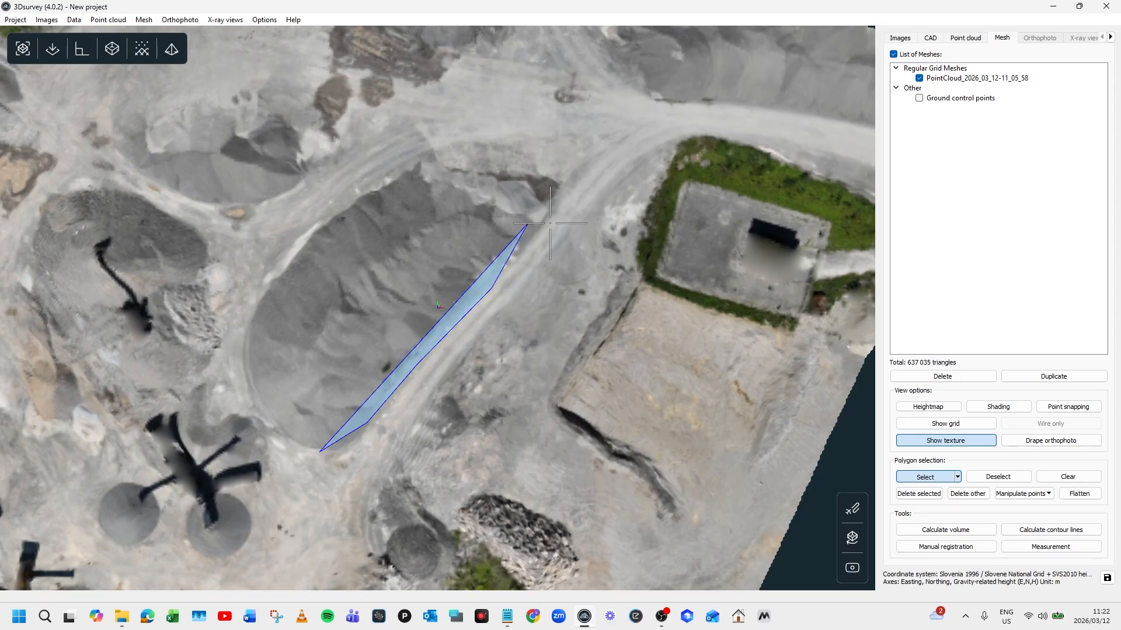
pyautogui.click(574, 186)
pyautogui.click(542, 153)
pyautogui.click(476, 140)
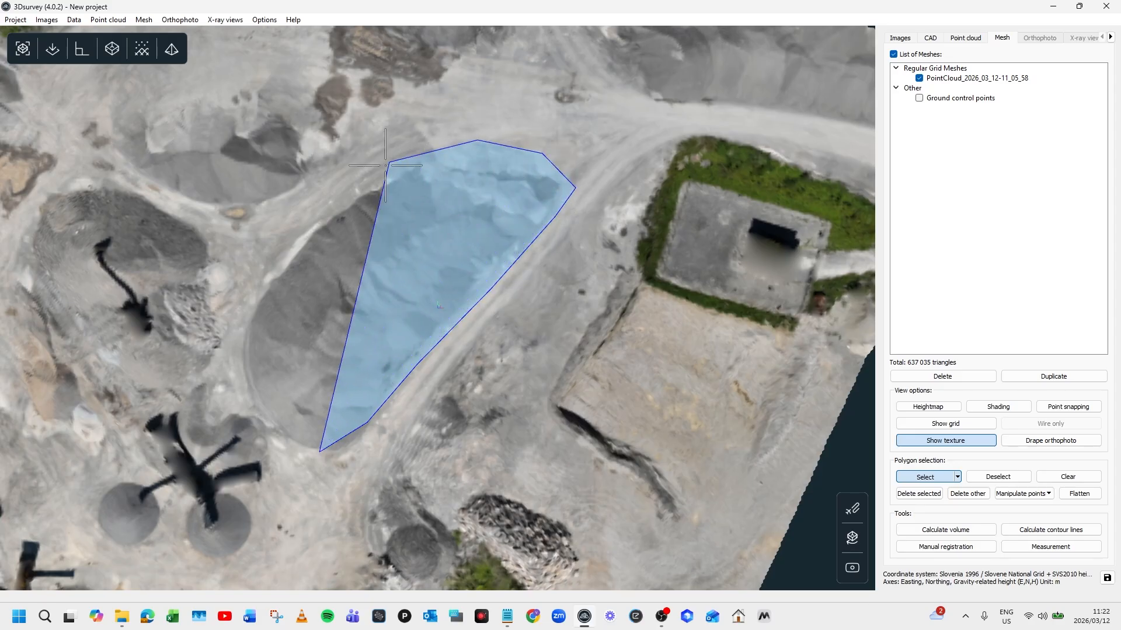
pyautogui.click(382, 173)
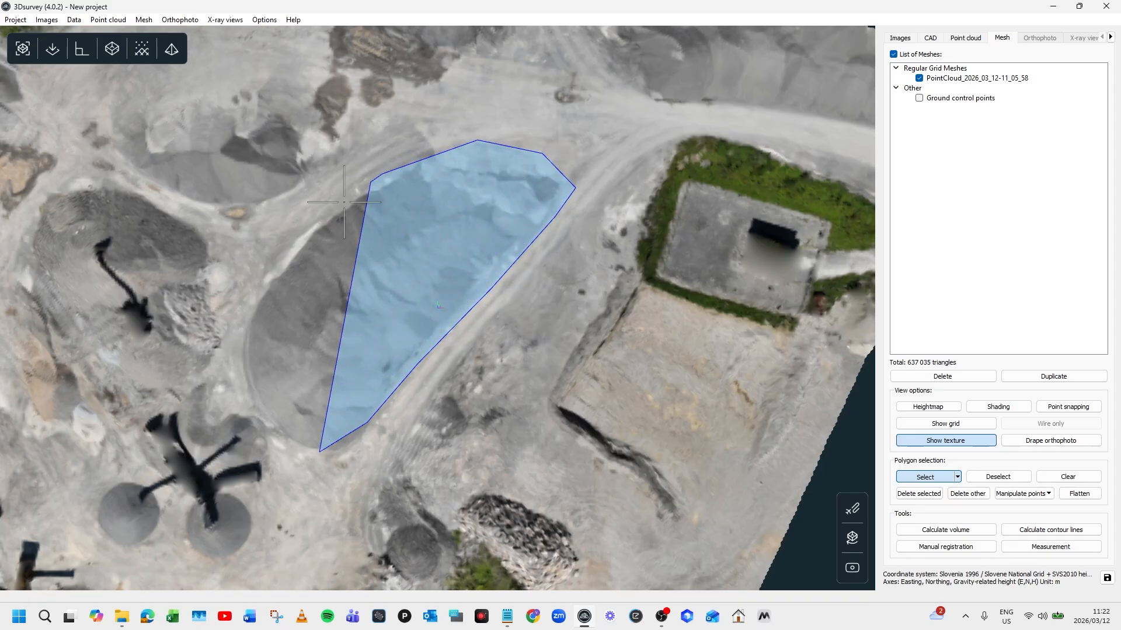
pyautogui.click(300, 238)
pyautogui.click(253, 298)
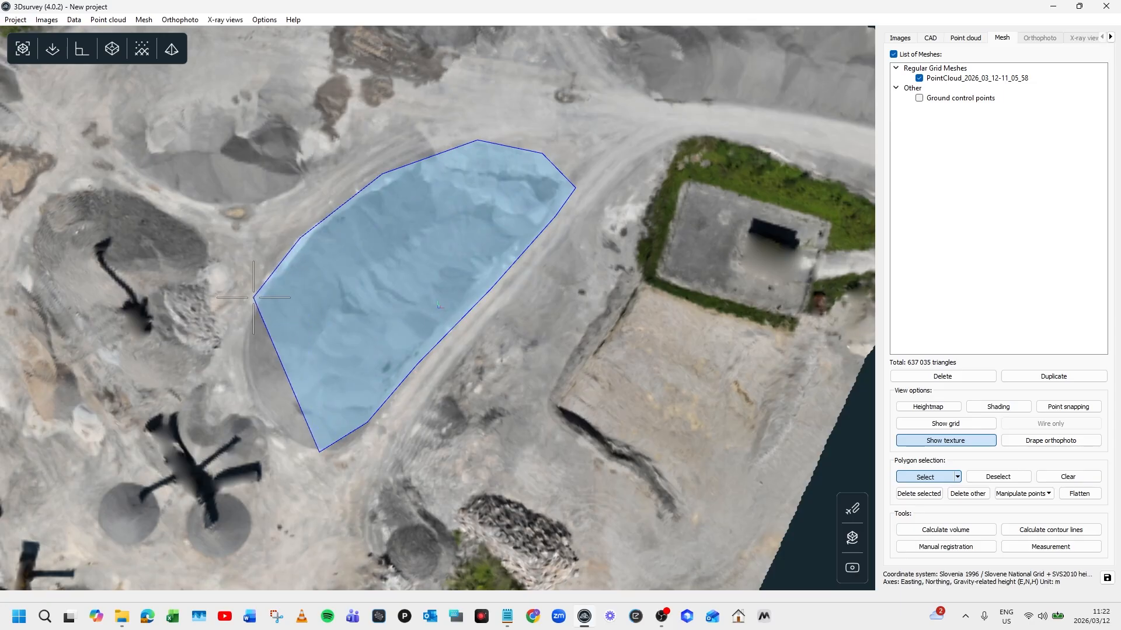
pyautogui.click(239, 349)
pyautogui.click(250, 408)
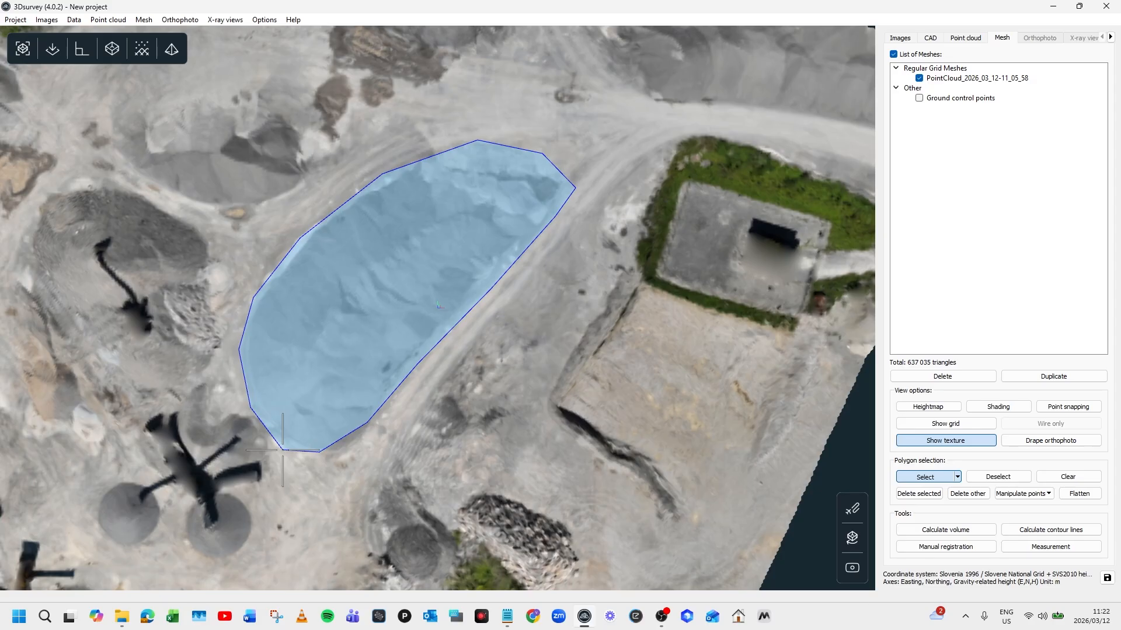
pyautogui.doubleClick(282, 450)
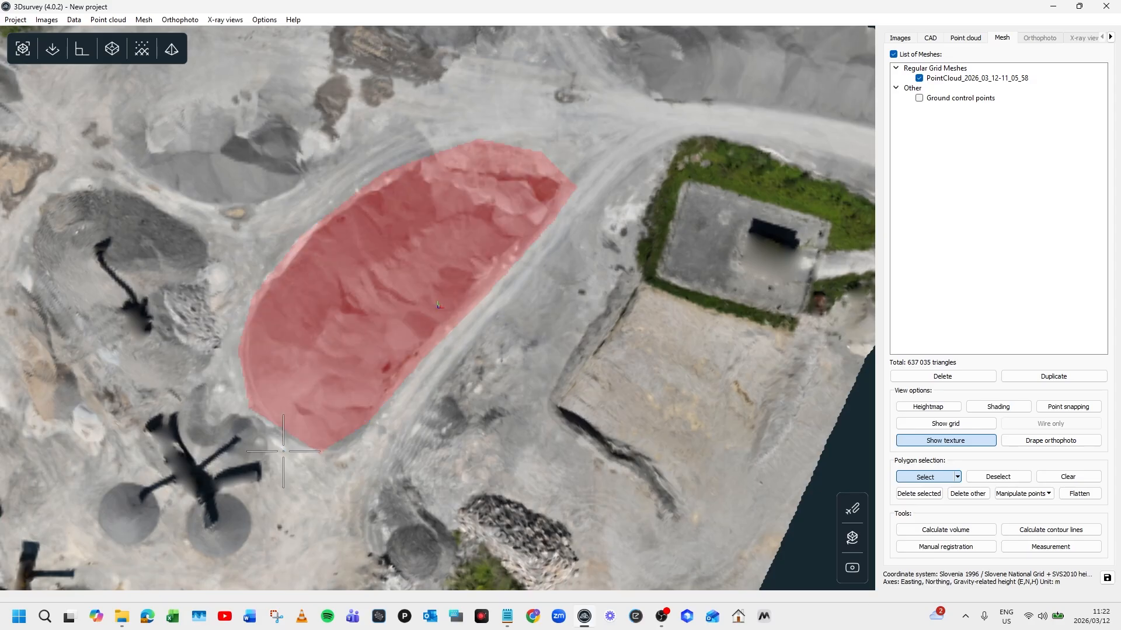
# - Compute the selection's volume and name it Stockpile1 (2770.895 m³ fill, 3.696 m³ cut)
pyautogui.click(951, 531)
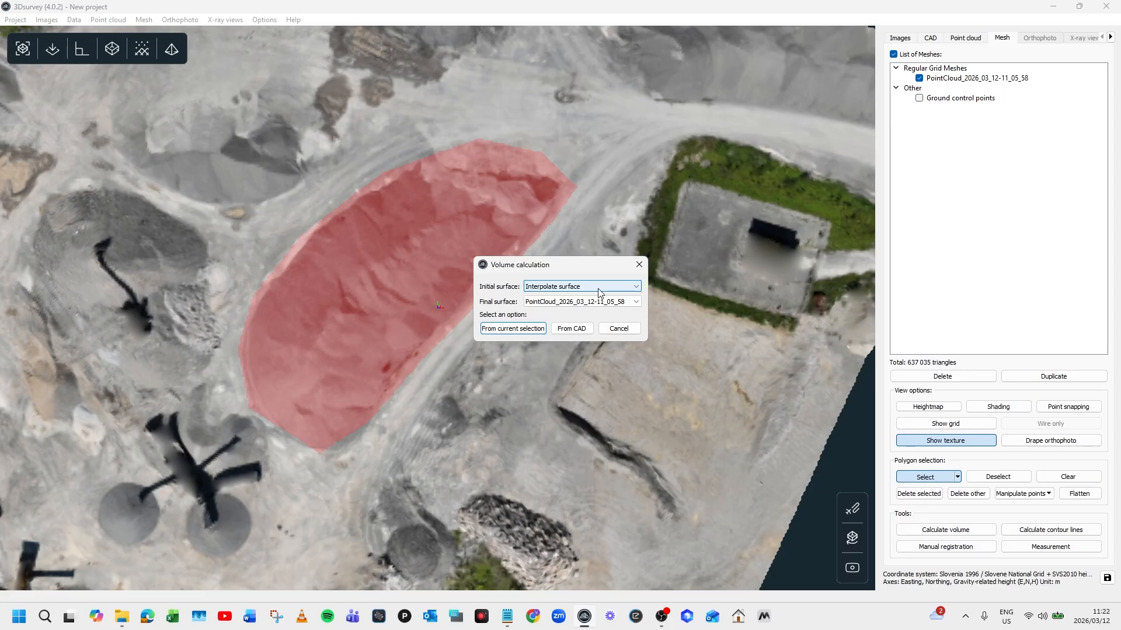
pyautogui.click(513, 329)
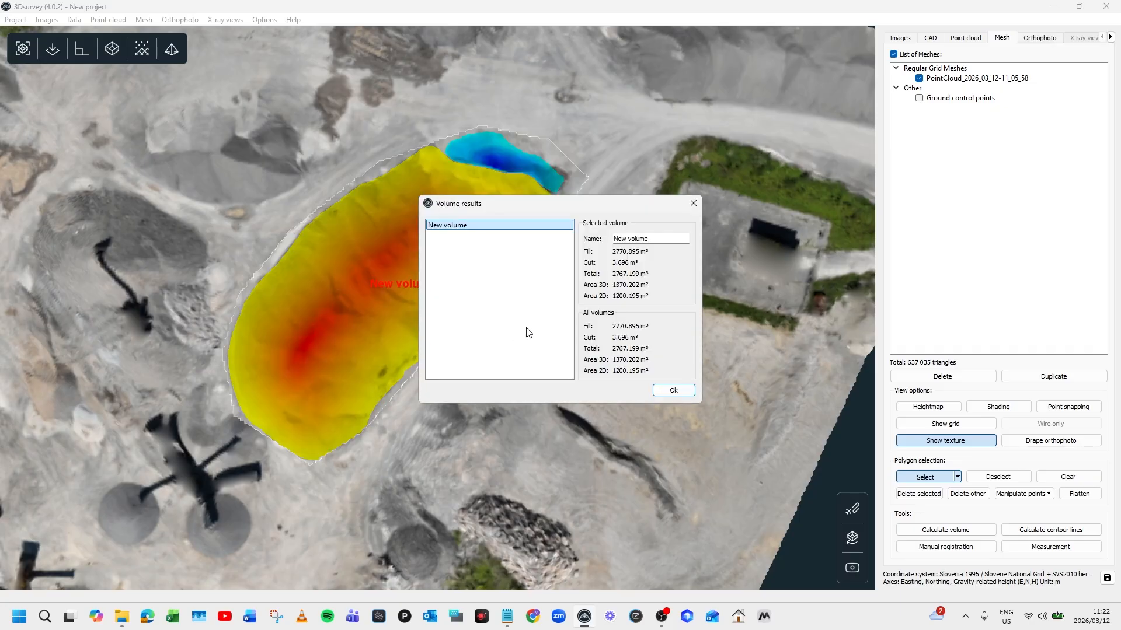
pyautogui.click(655, 240)
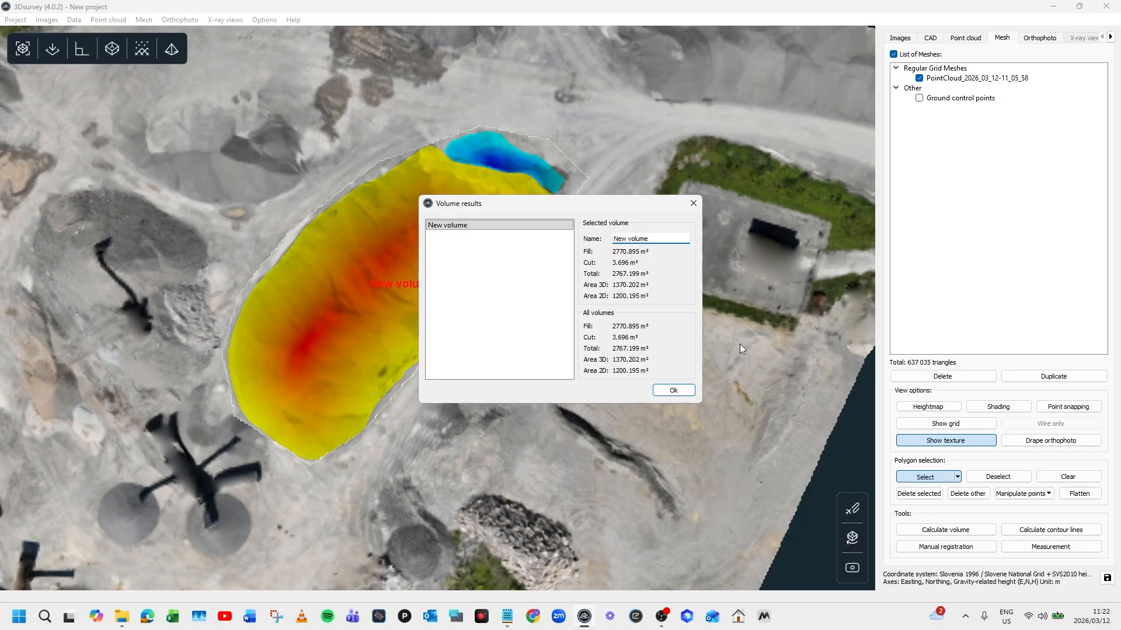
pyautogui.hotkey('ctrl', 'a')
pyautogui.write('Stockpile1')
pyautogui.click(674, 391)
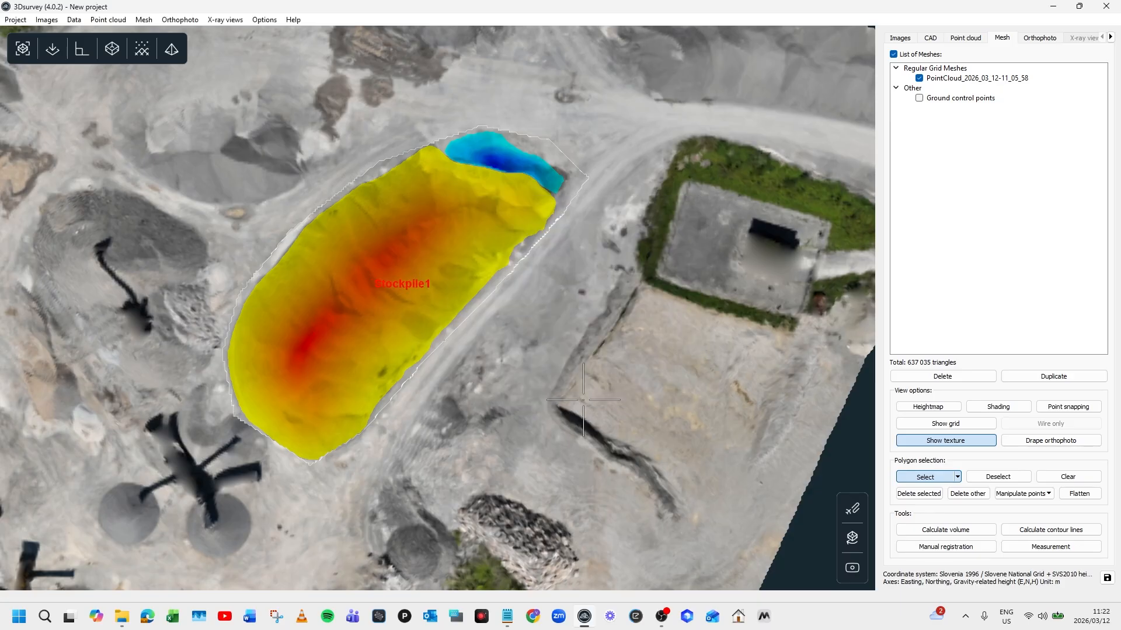
# - Bring the pile north of Stockpile1 into view and clear the previous selection
pyautogui.moveTo(309, 202); pyautogui.dragTo(534, 286)
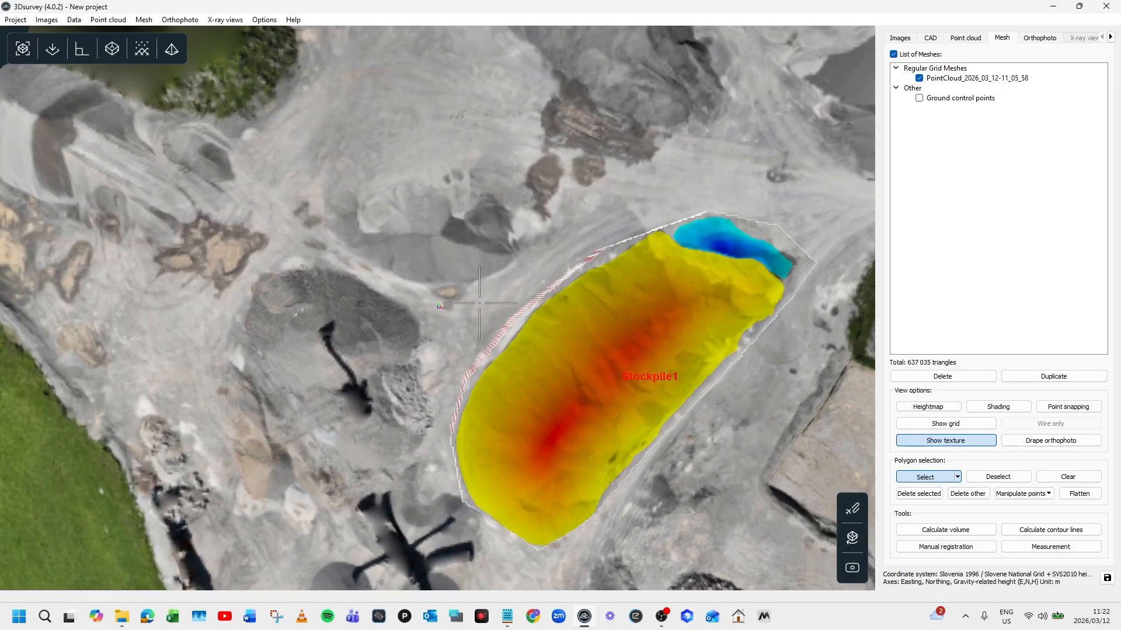
pyautogui.scroll(-2, 479, 303)
pyautogui.moveTo(586, 198); pyautogui.dragTo(559, 396)
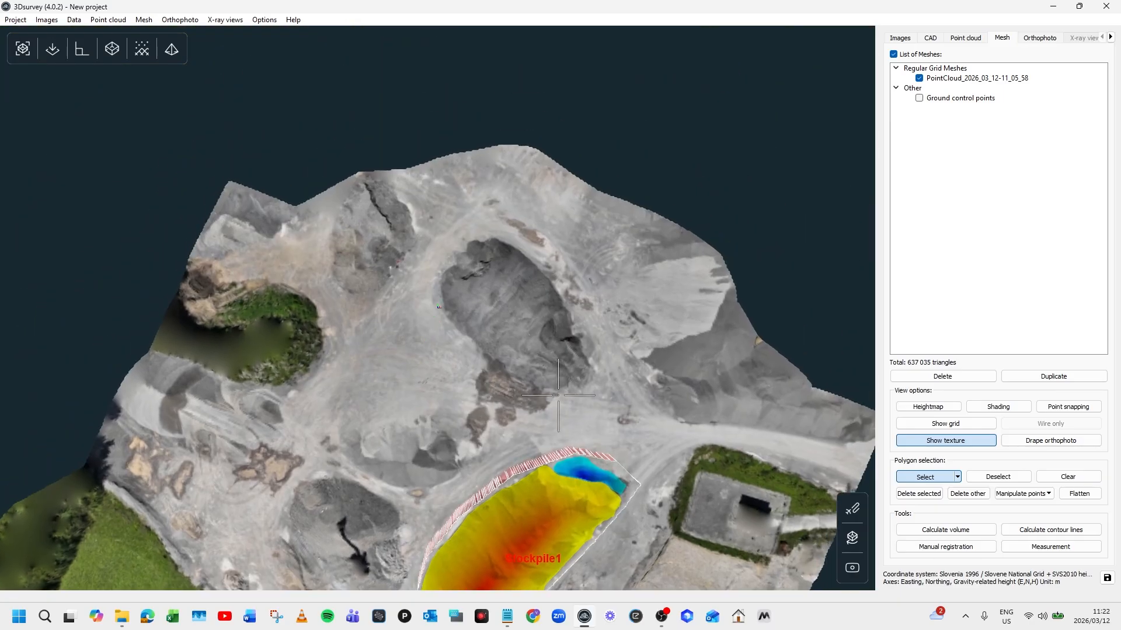
pyautogui.click(1068, 479)
# - Trace a closed polygon selection around the second stockpile's base
pyautogui.click(444, 317)
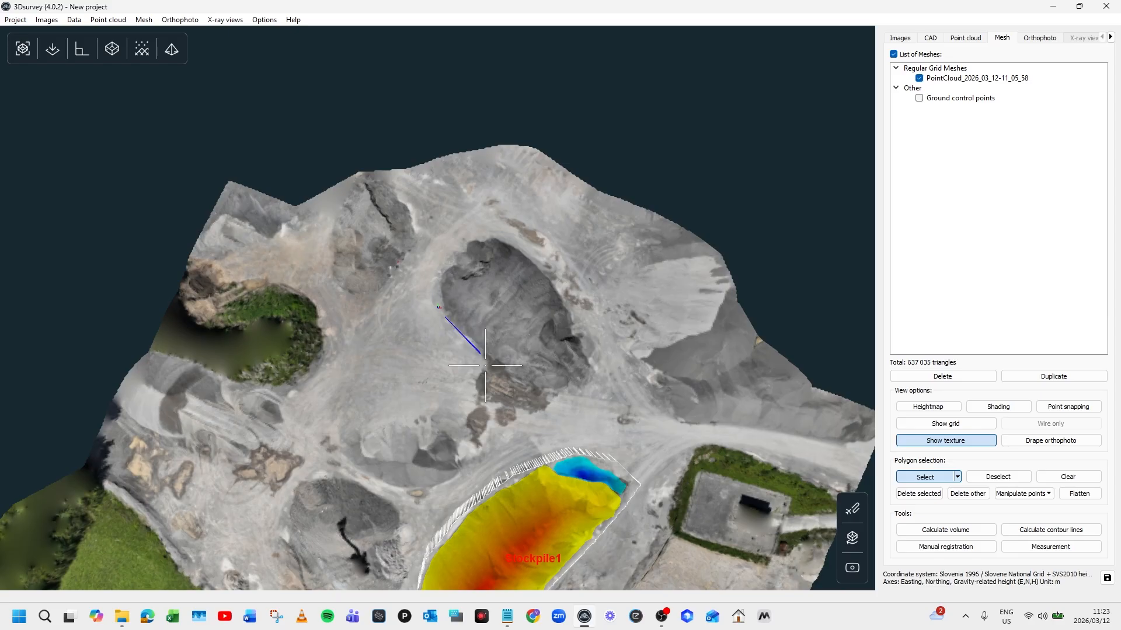
pyautogui.click(506, 384)
pyautogui.click(553, 396)
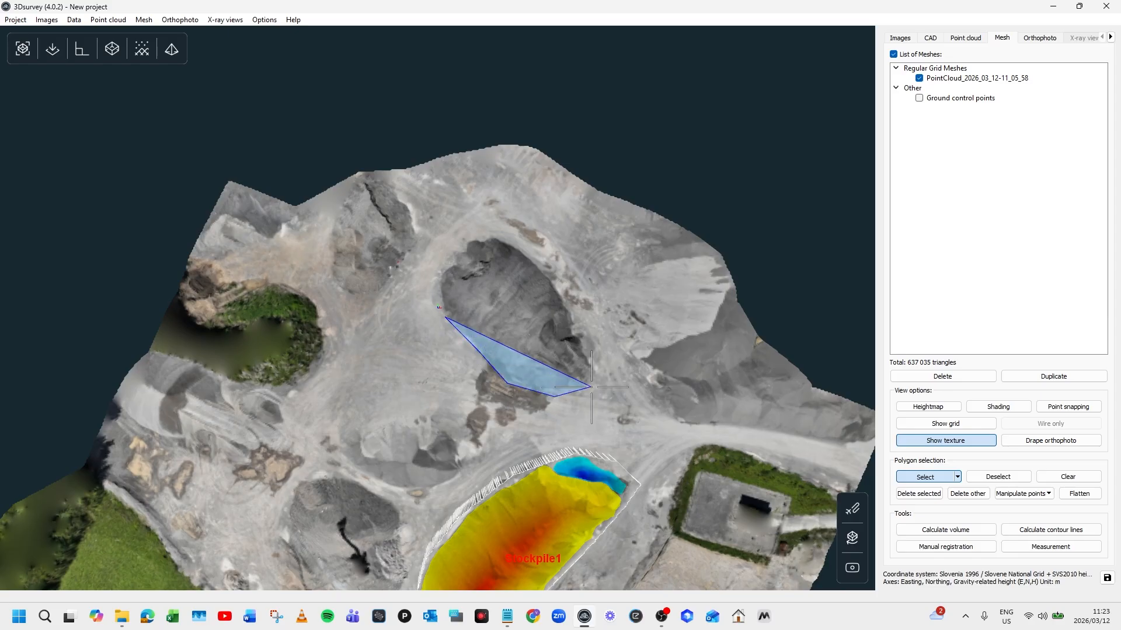
pyautogui.click(592, 387)
pyautogui.click(598, 371)
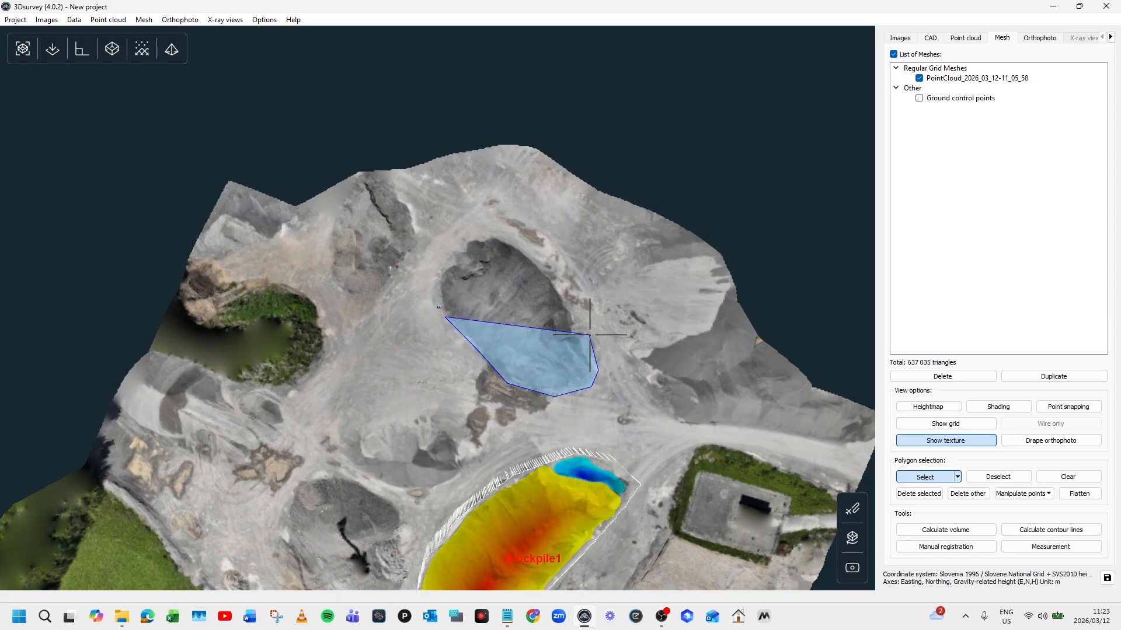
pyautogui.click(589, 335)
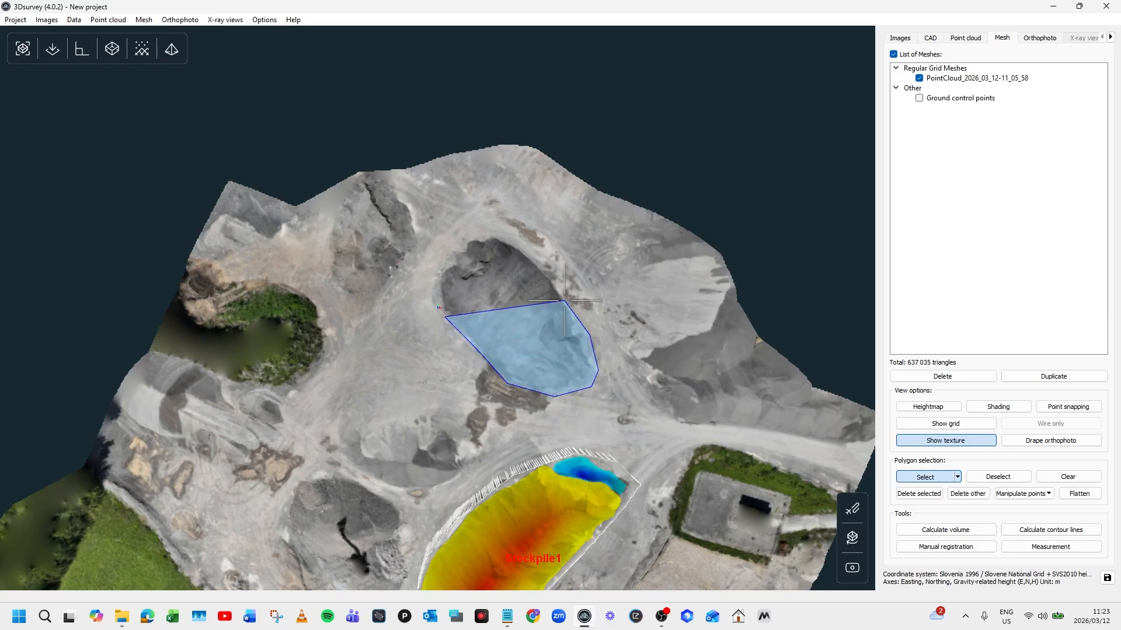
pyautogui.click(541, 262)
pyautogui.click(497, 236)
pyautogui.click(469, 232)
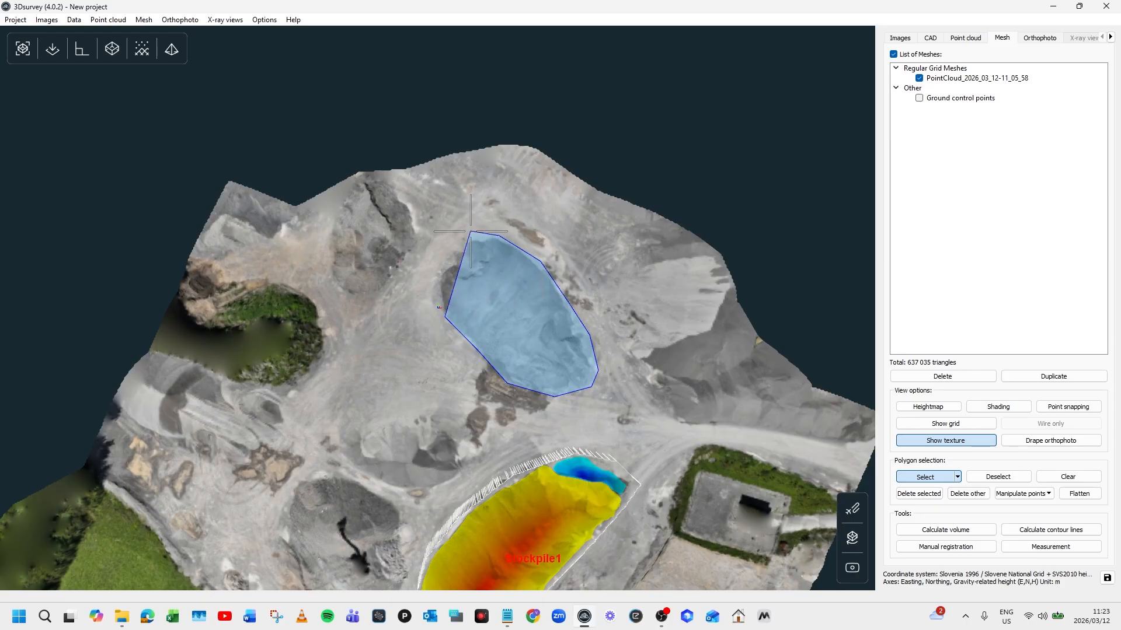
pyautogui.click(440, 255)
pyautogui.click(432, 283)
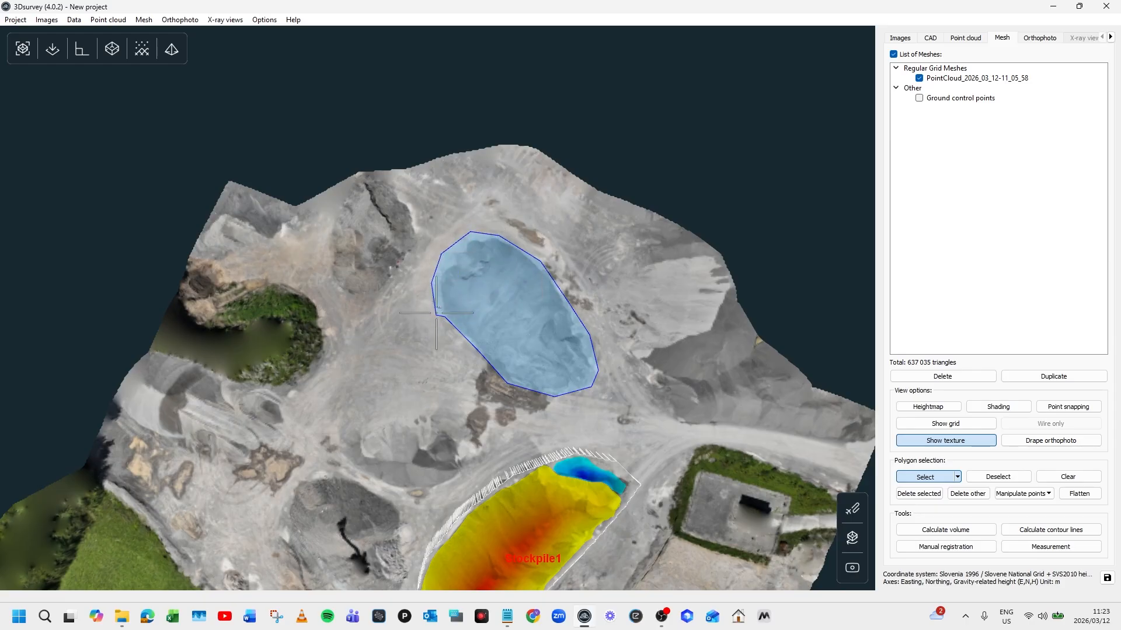
pyautogui.doubleClick(436, 303)
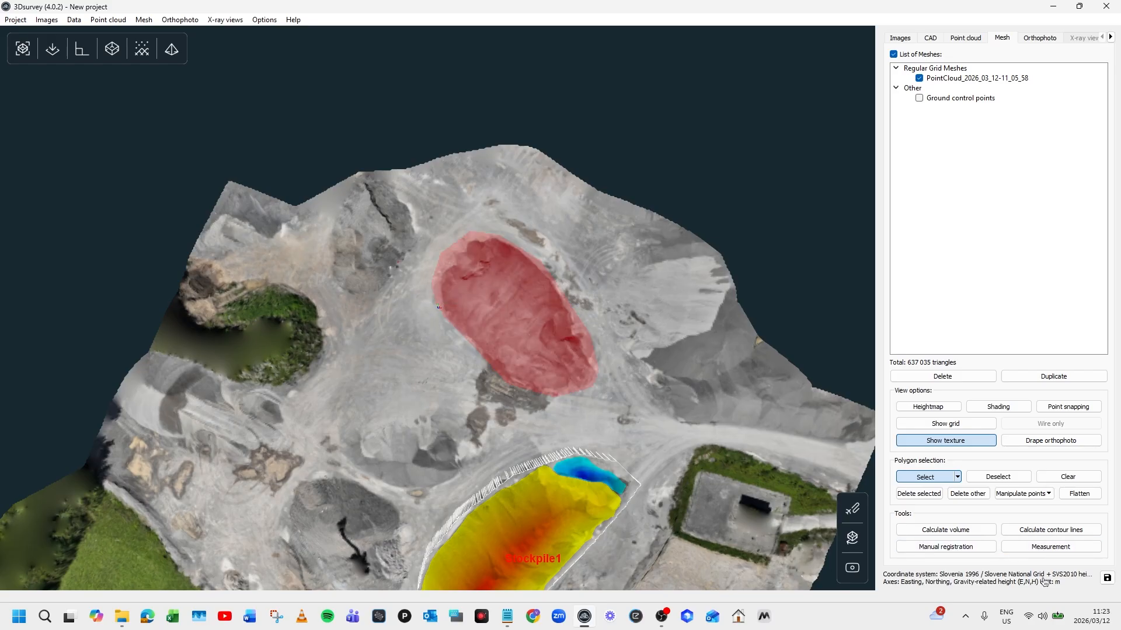
# - Calculate the volume from the current selection and save it as Stockpile2
pyautogui.click(947, 531)
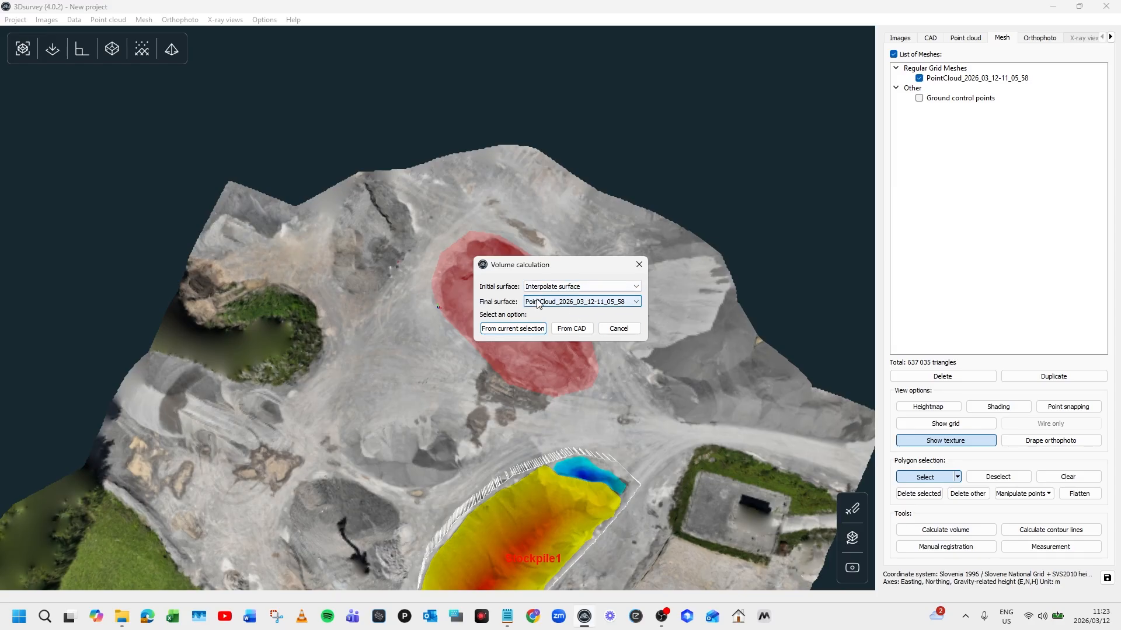
pyautogui.click(501, 330)
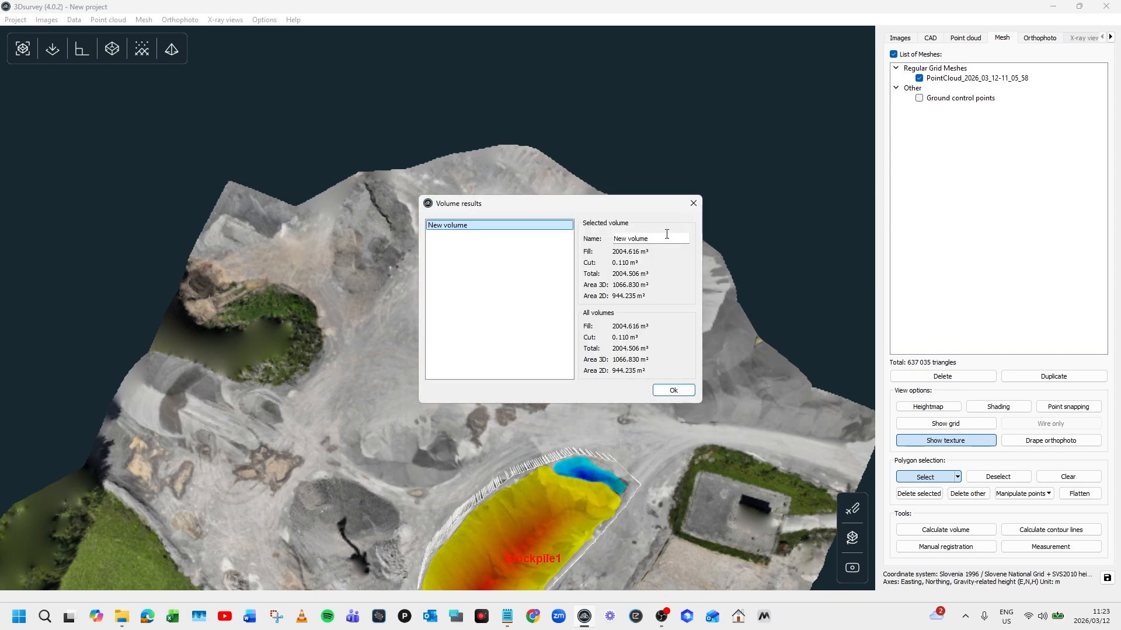
pyautogui.click(659, 238)
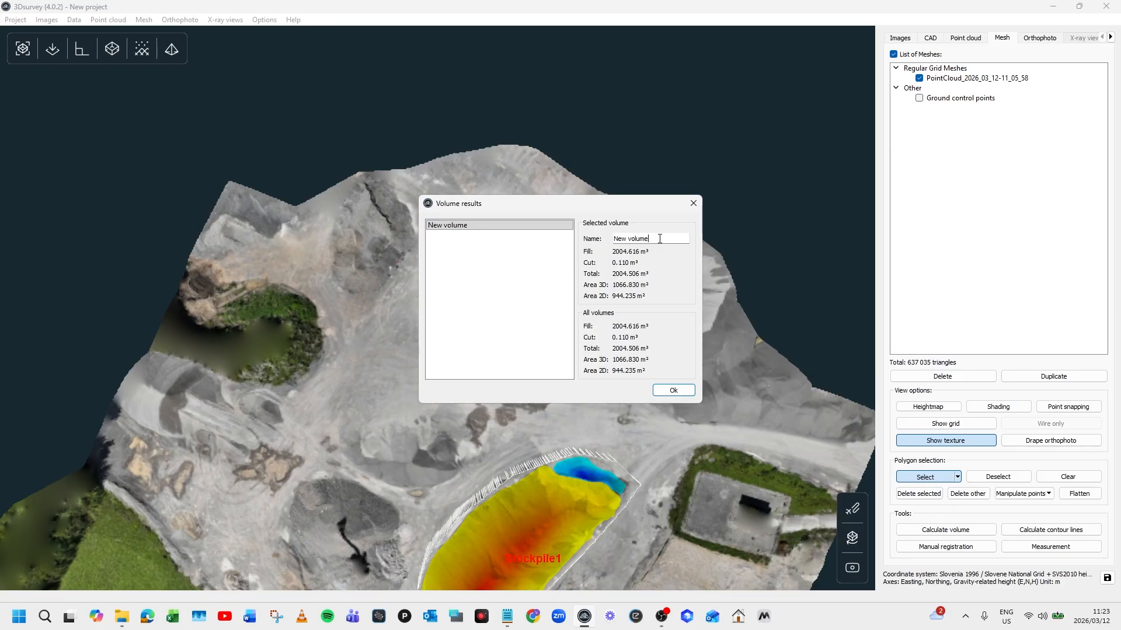
pyautogui.write('Stockpile2')
pyautogui.click(674, 391)
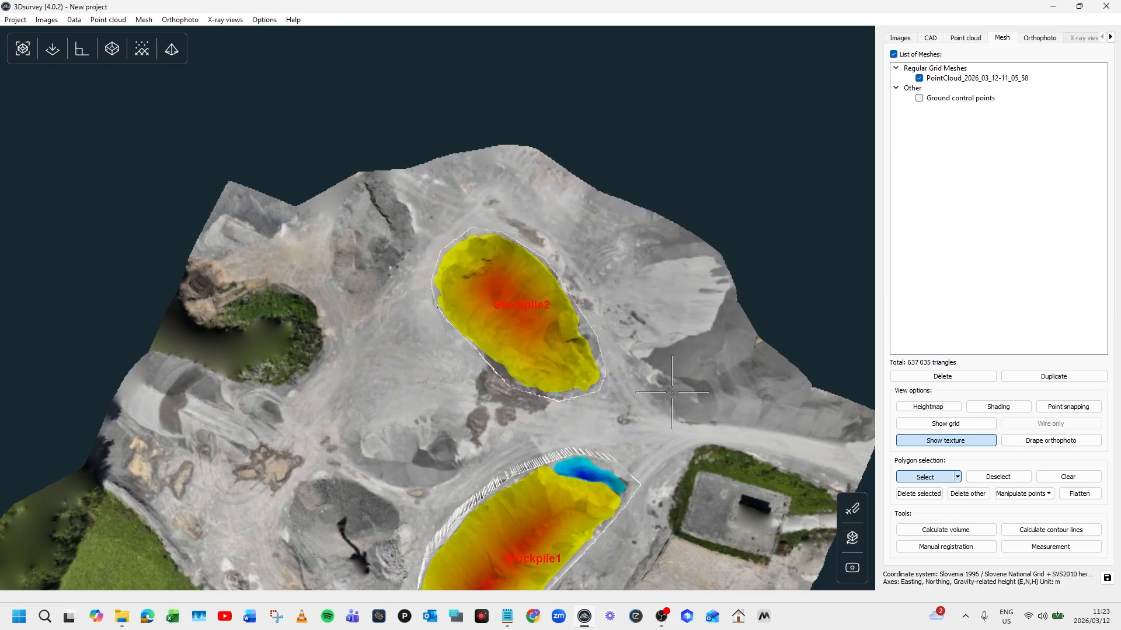
# - Show the Volumes list with Stockpile1 and Stockpile2 (total 4771.705 m³) and view the heatmaps obliquely
pyautogui.click(1109, 37)
pyautogui.click(1109, 38)
pyautogui.click(1109, 37)
pyautogui.click(1109, 38)
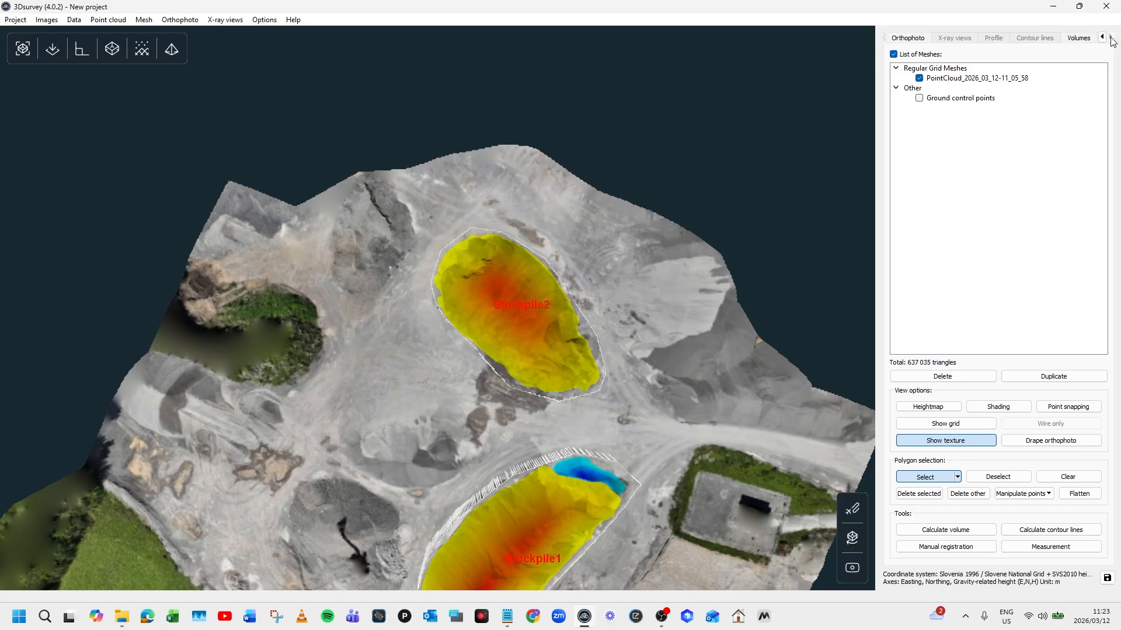
pyautogui.click(1078, 38)
pyautogui.scroll(-3, 570, 217)
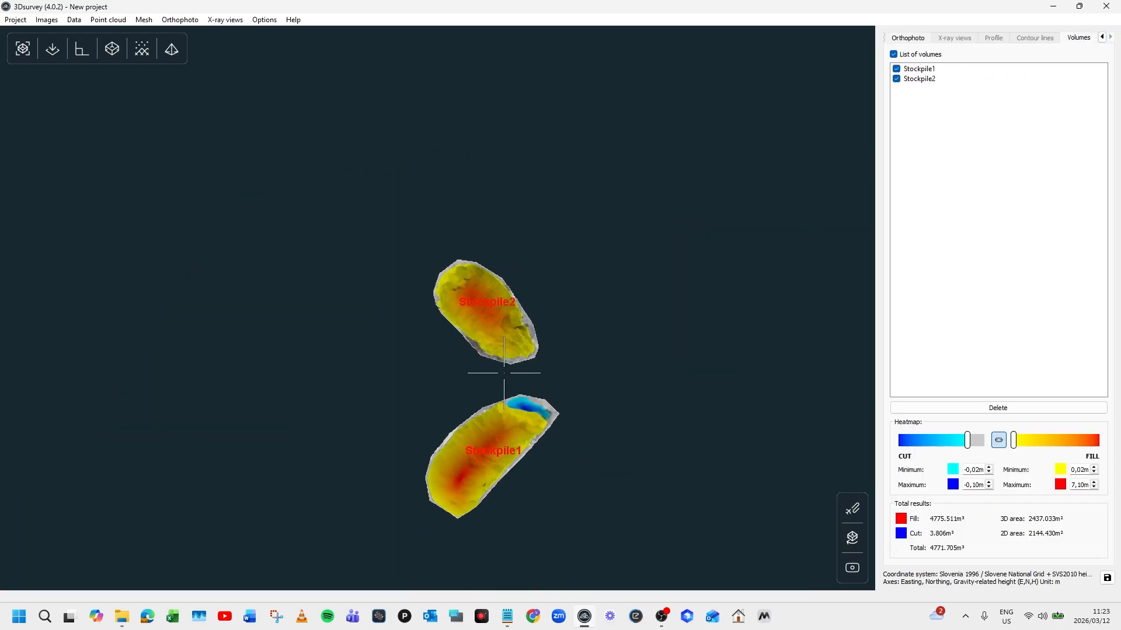
pyautogui.moveTo(493, 446); pyautogui.dragTo(433, 392)
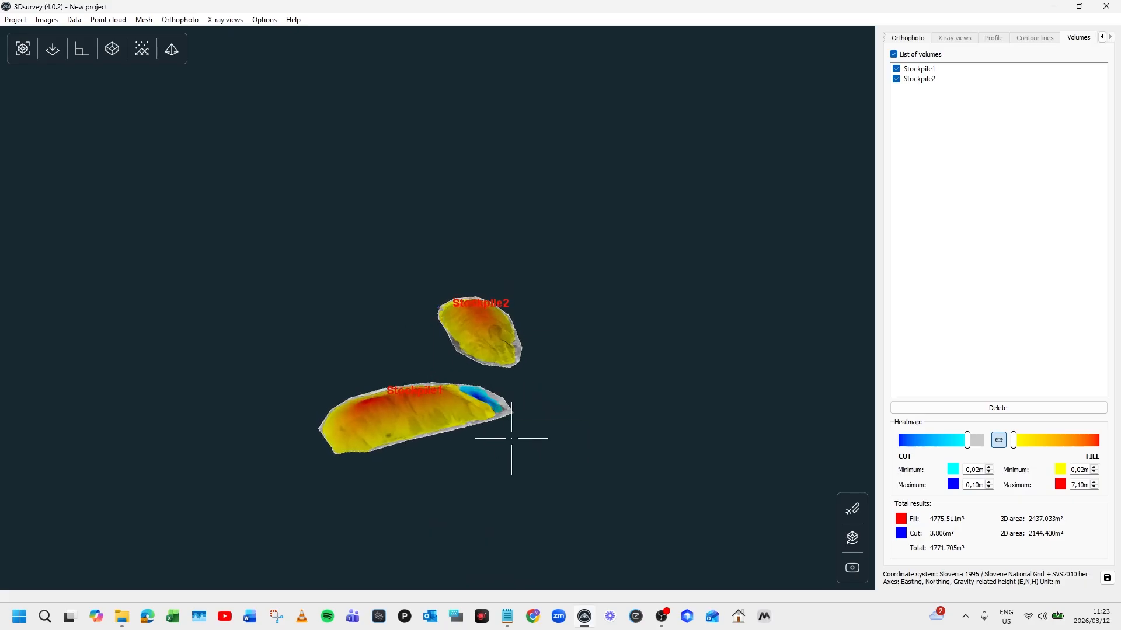